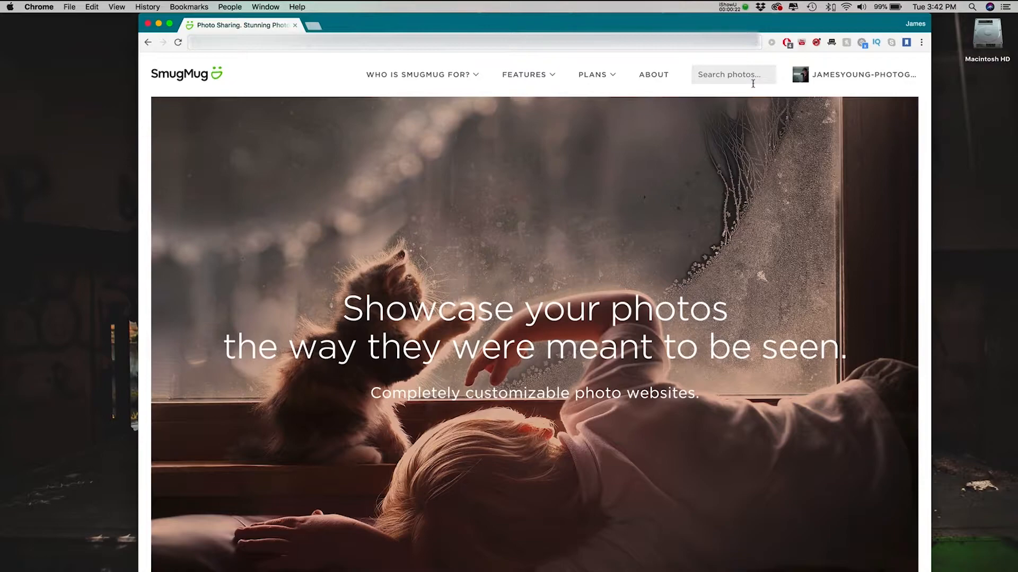
# Open the SmugMug account's homepage and go to the Couples folder in the 2017 client galleries.
pyautogui.click(824, 78)
pyautogui.click(821, 96)
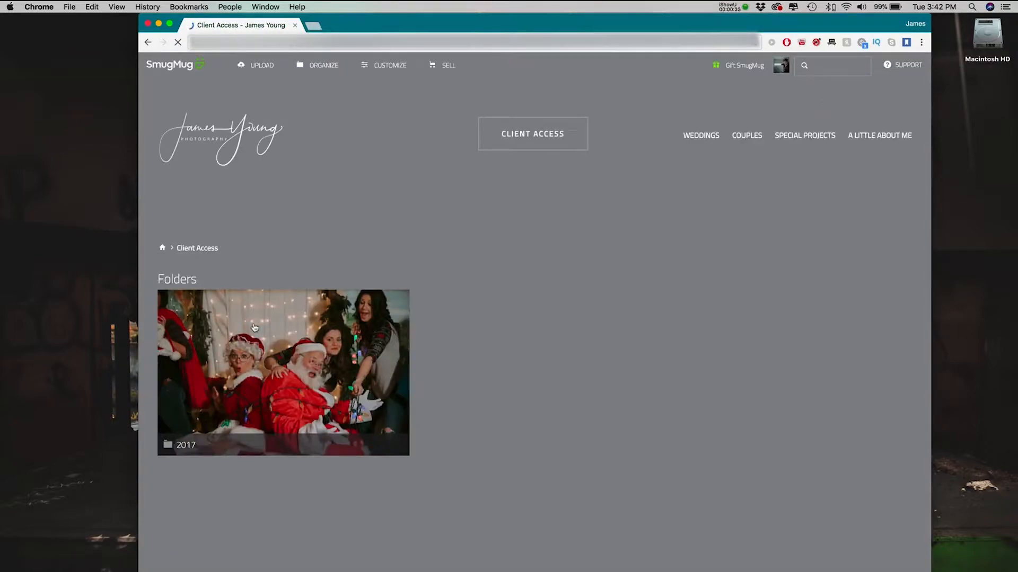
pyautogui.click(255, 328)
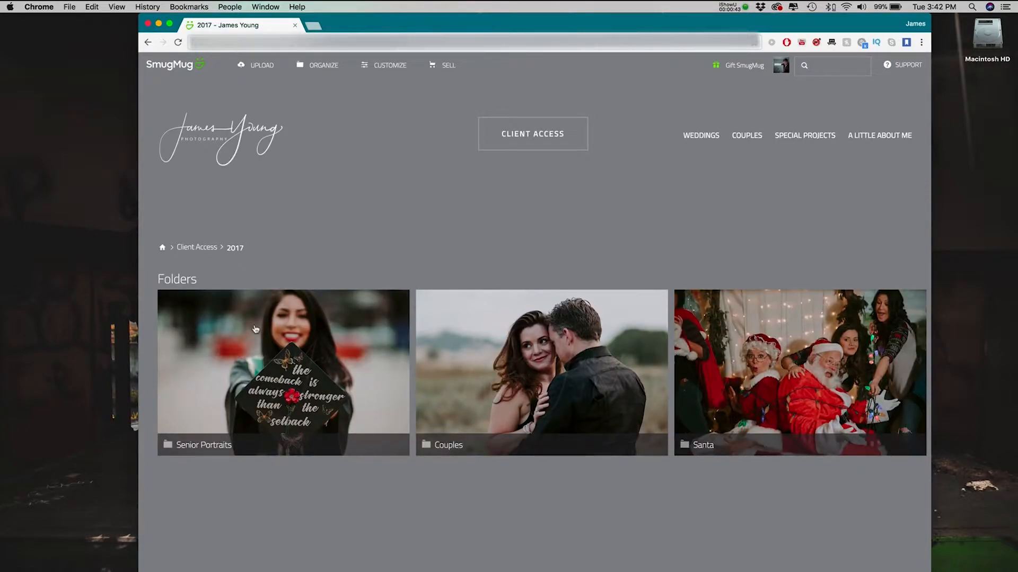
pyautogui.click(474, 344)
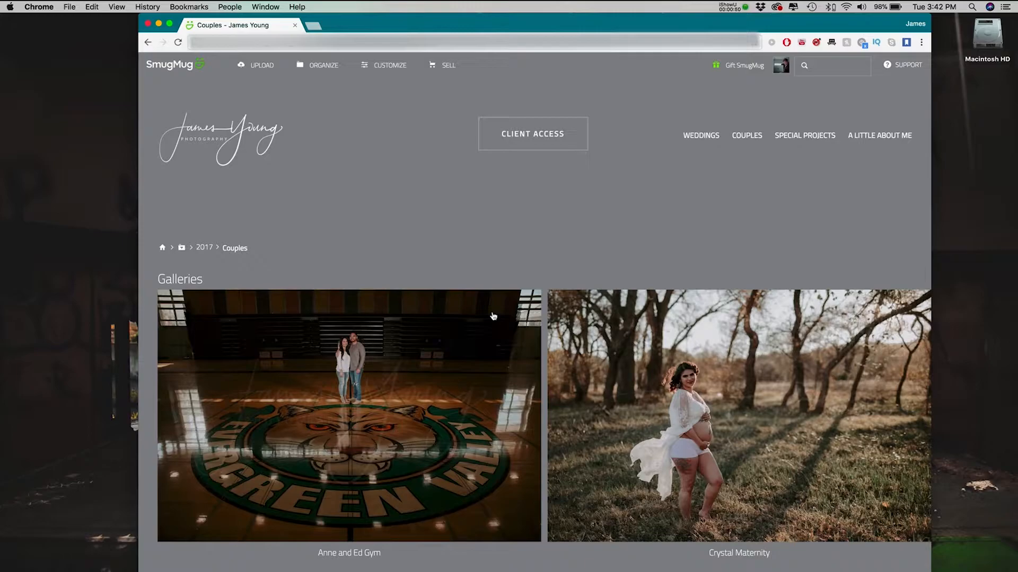
# Look through the cover photos in the Couples folder to examine how consistent the editing style is across galleries.
pyautogui.scroll(-5, 546, 251)
pyautogui.scroll(-15, 547, 253)
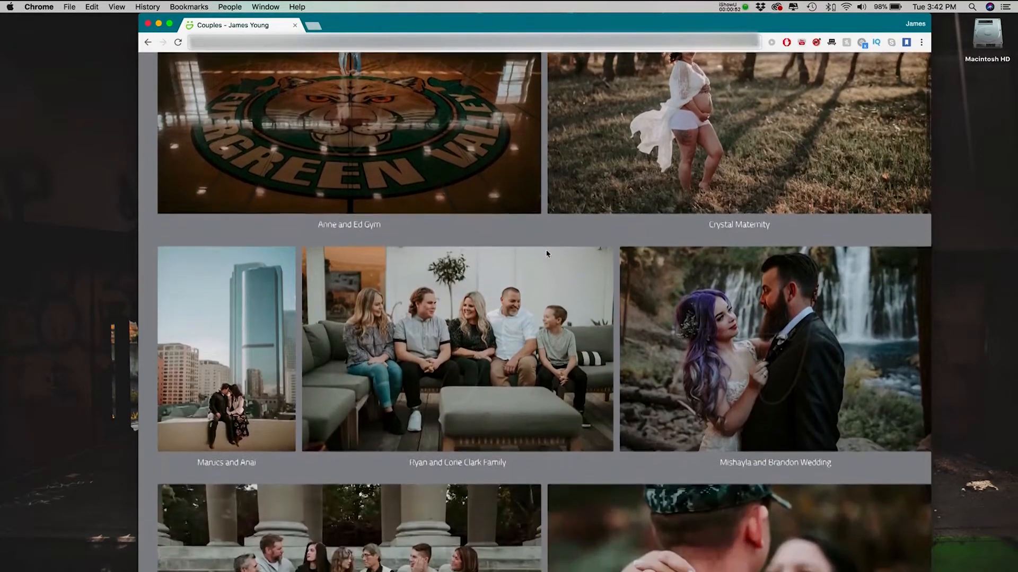
pyautogui.scroll(-12, 547, 254)
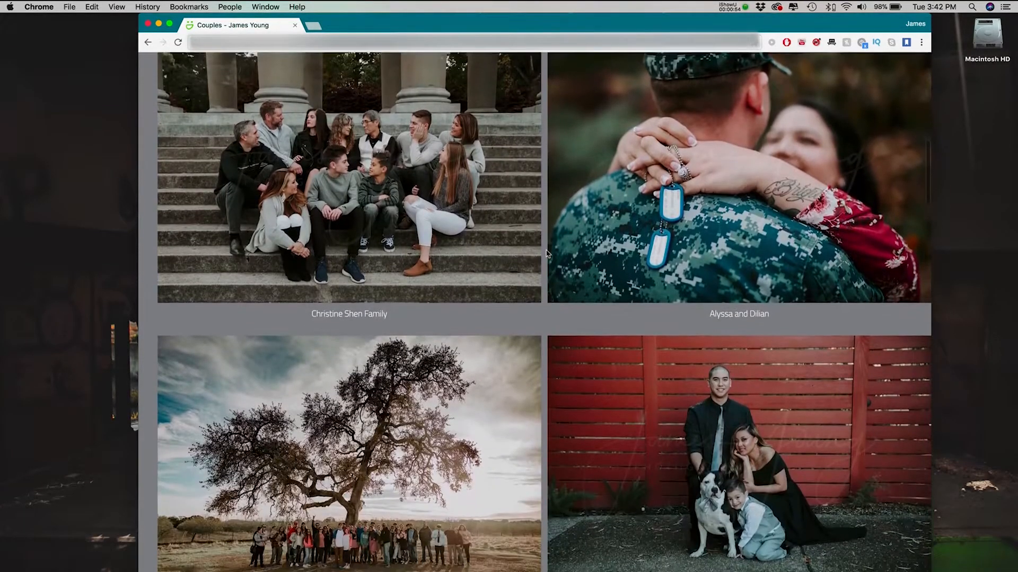
pyautogui.scroll(-9, 547, 253)
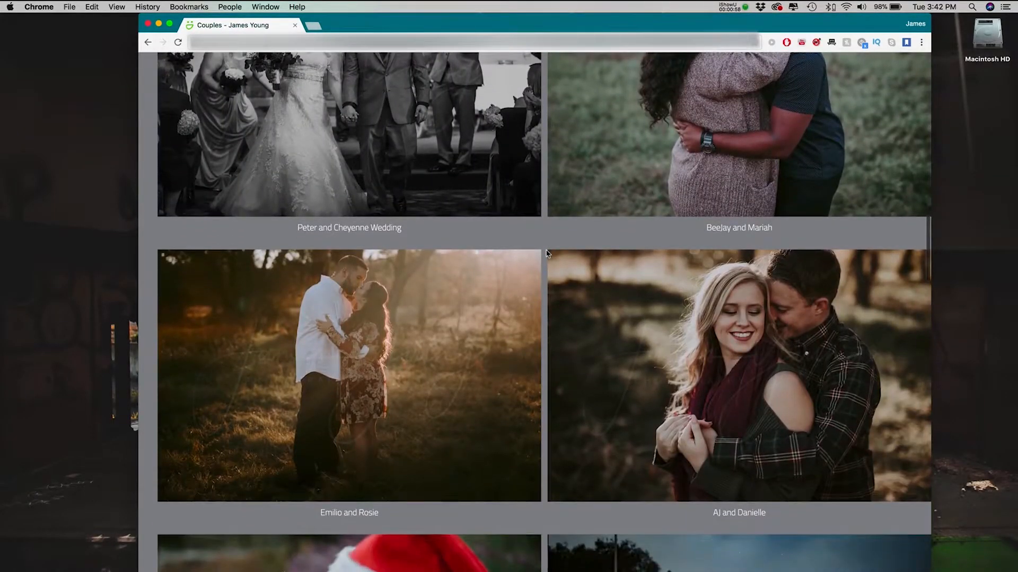
pyautogui.scroll(-5, 546, 253)
pyautogui.scroll(-8, 547, 253)
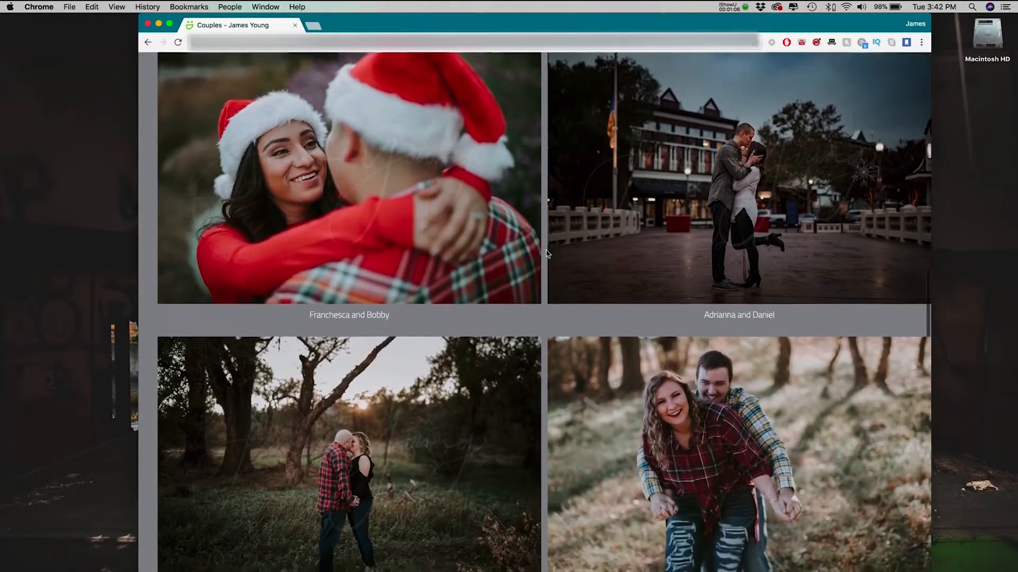
pyautogui.scroll(-4, 546, 253)
pyautogui.scroll(-5, 546, 254)
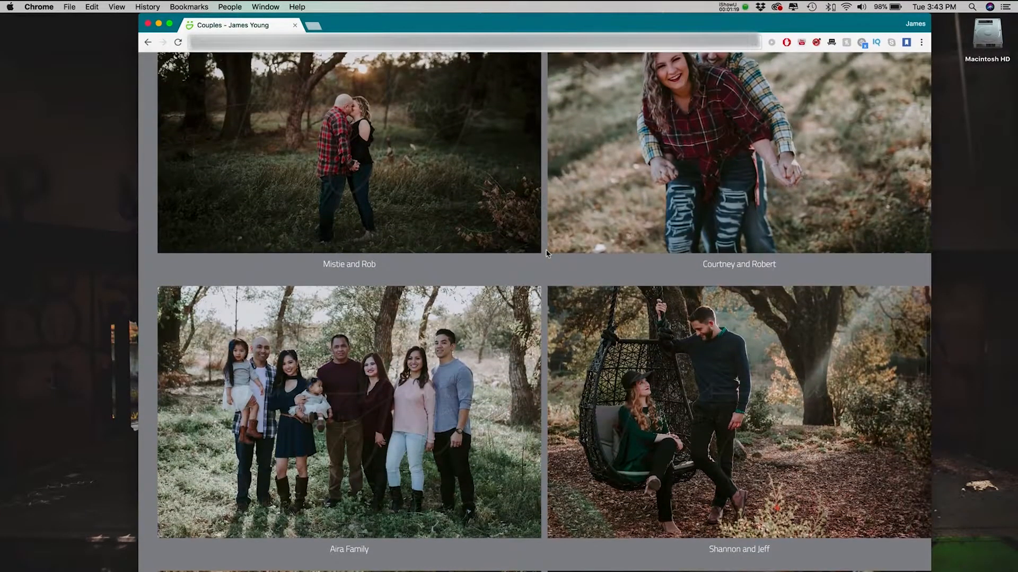
pyautogui.scroll(-1, 546, 254)
pyautogui.scroll(-3, 547, 253)
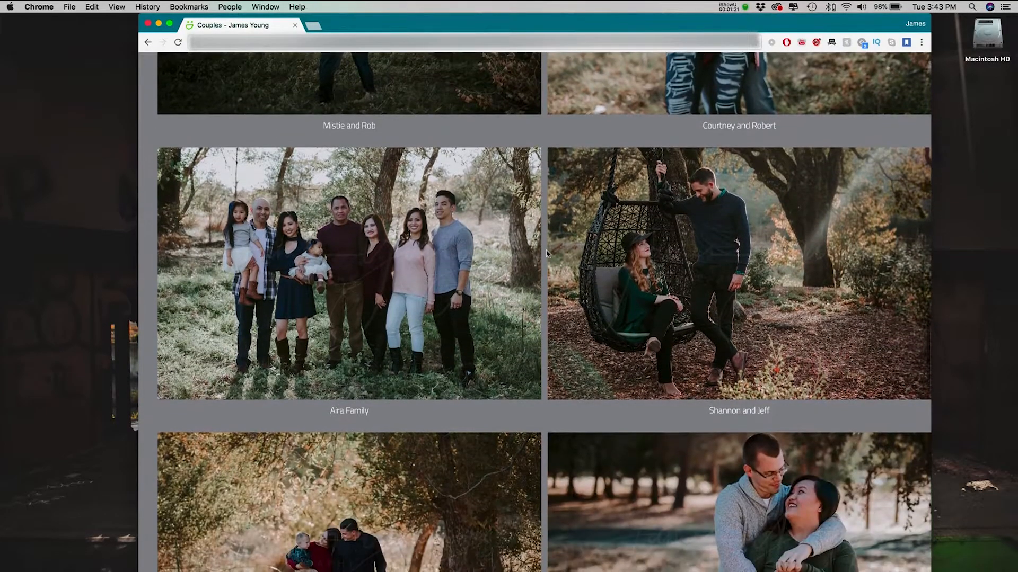
pyautogui.scroll(-7, 546, 253)
pyautogui.scroll(-3, 546, 253)
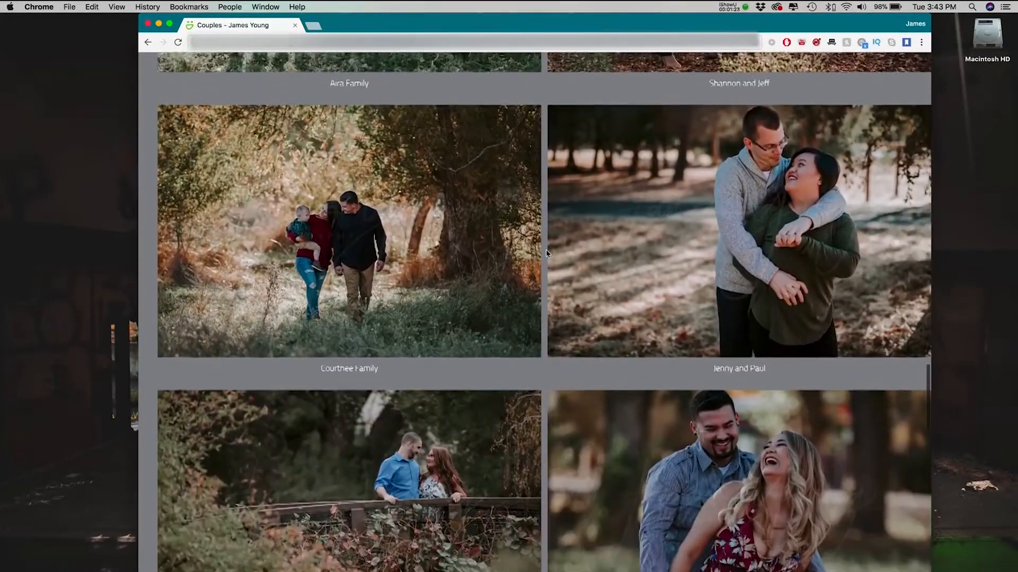
pyautogui.scroll(3, 547, 253)
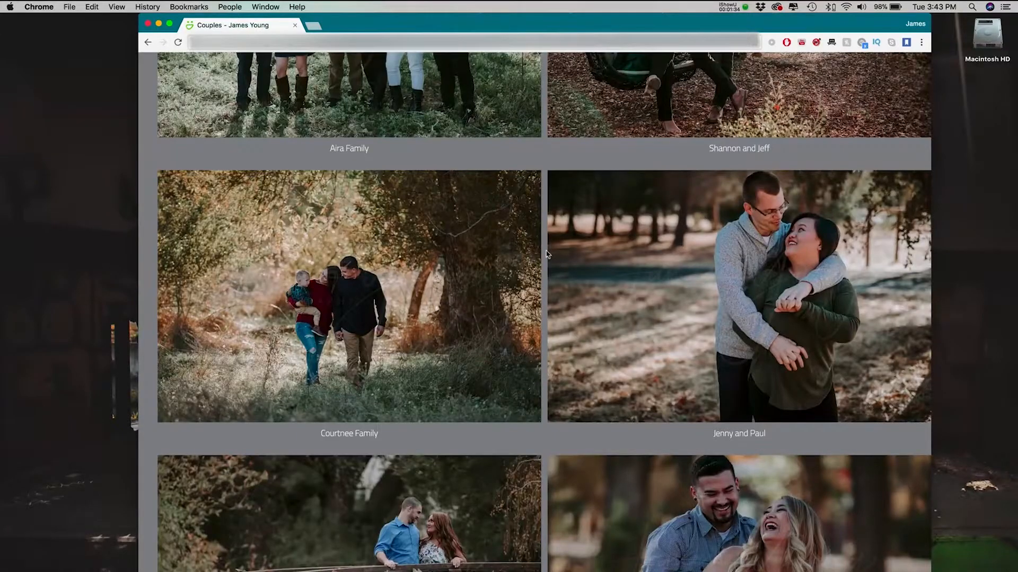
pyautogui.scroll(-1, 547, 253)
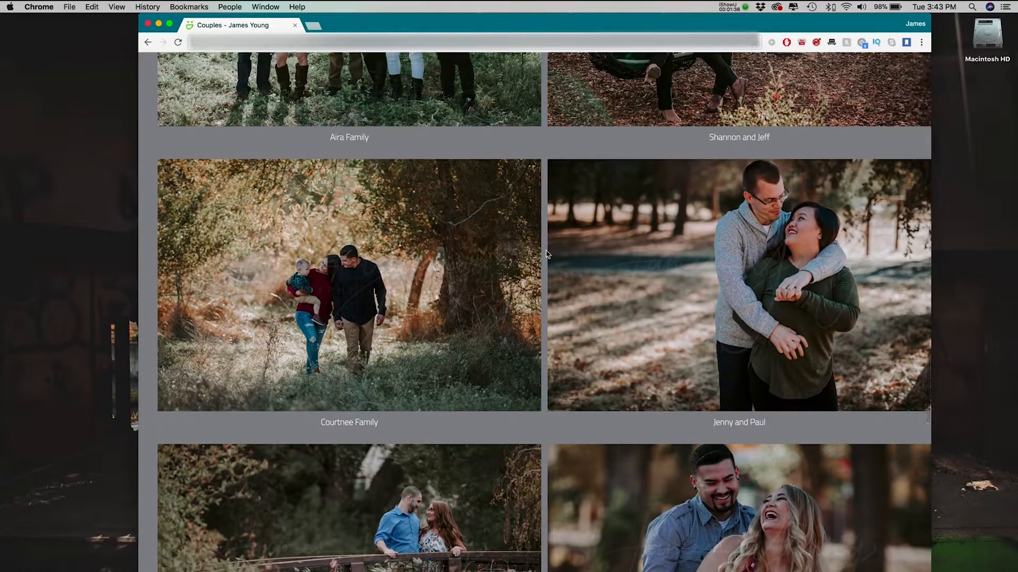
pyautogui.scroll(-4, 546, 253)
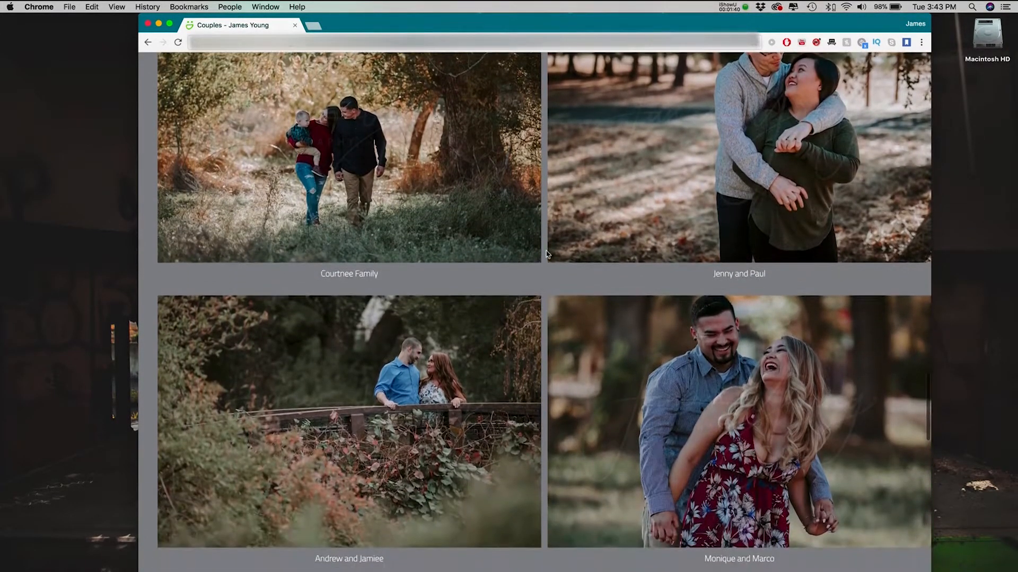
pyautogui.scroll(-6, 546, 253)
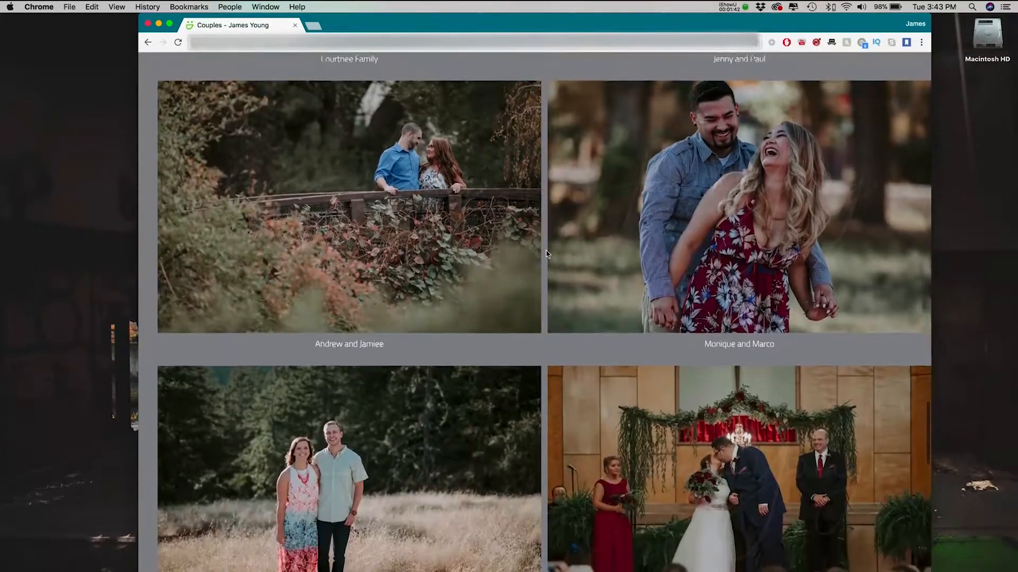
pyautogui.scroll(-2, 546, 252)
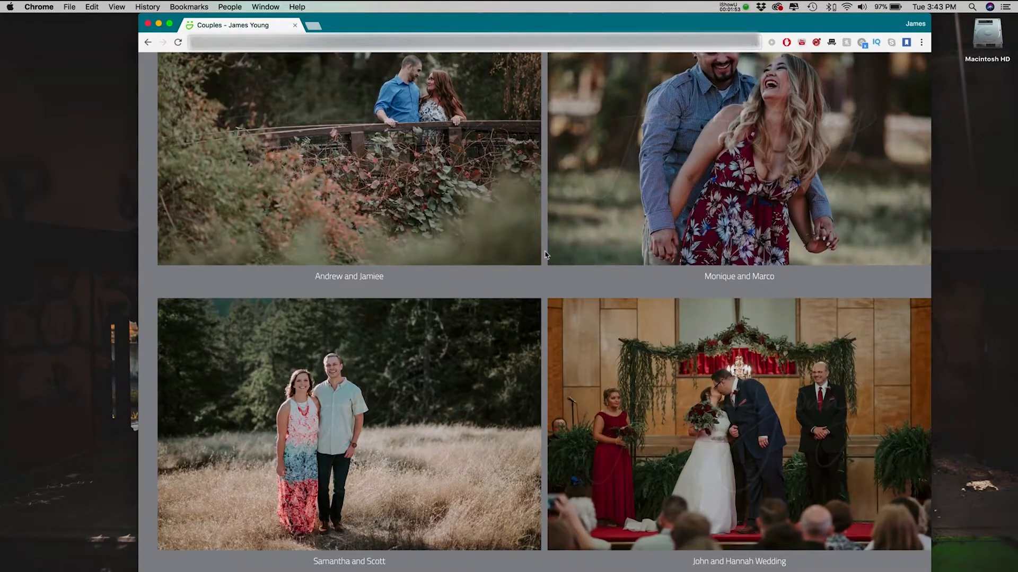
pyautogui.scroll(-4, 546, 255)
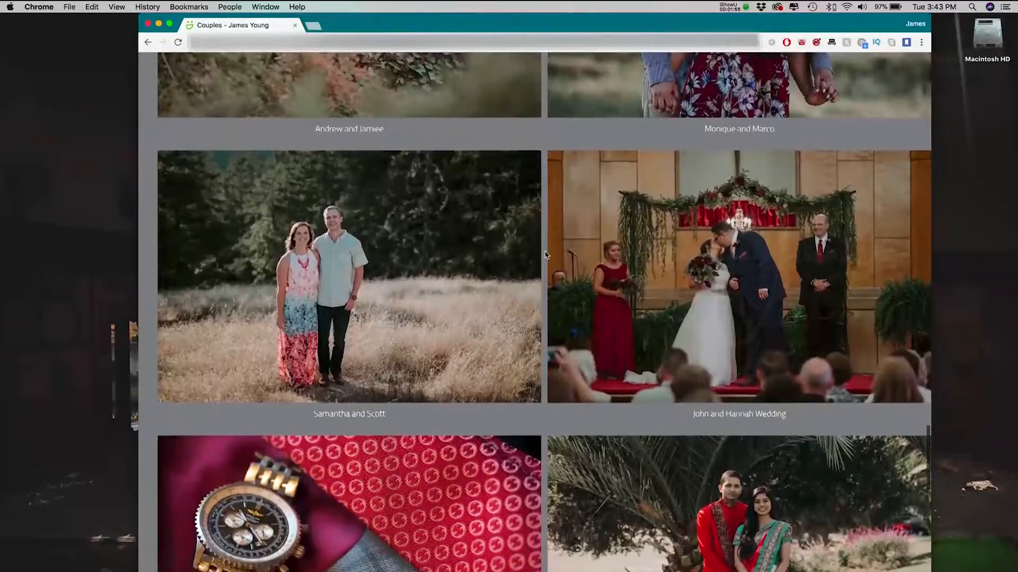
pyautogui.scroll(-4, 546, 254)
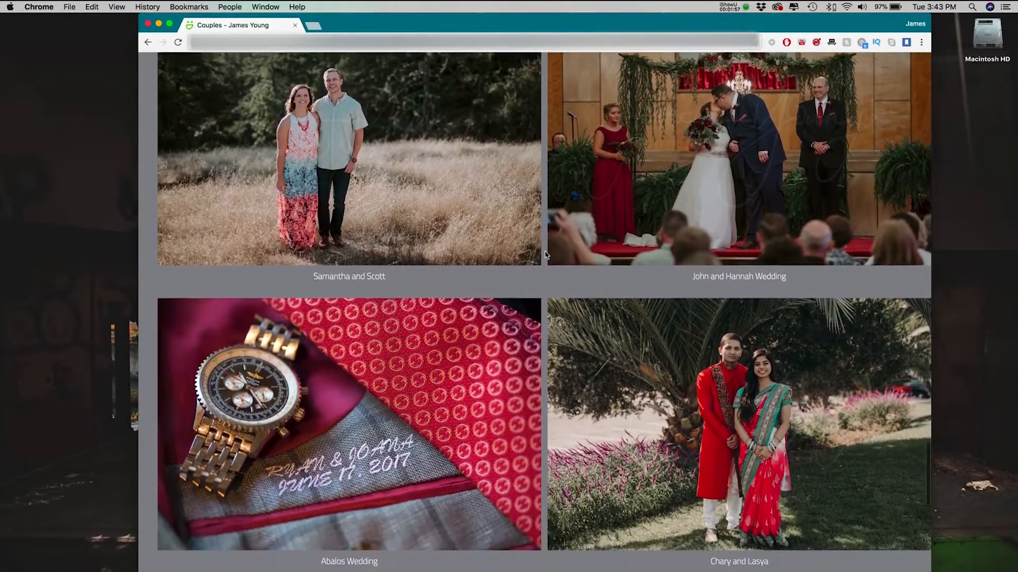
pyautogui.scroll(-5, 545, 255)
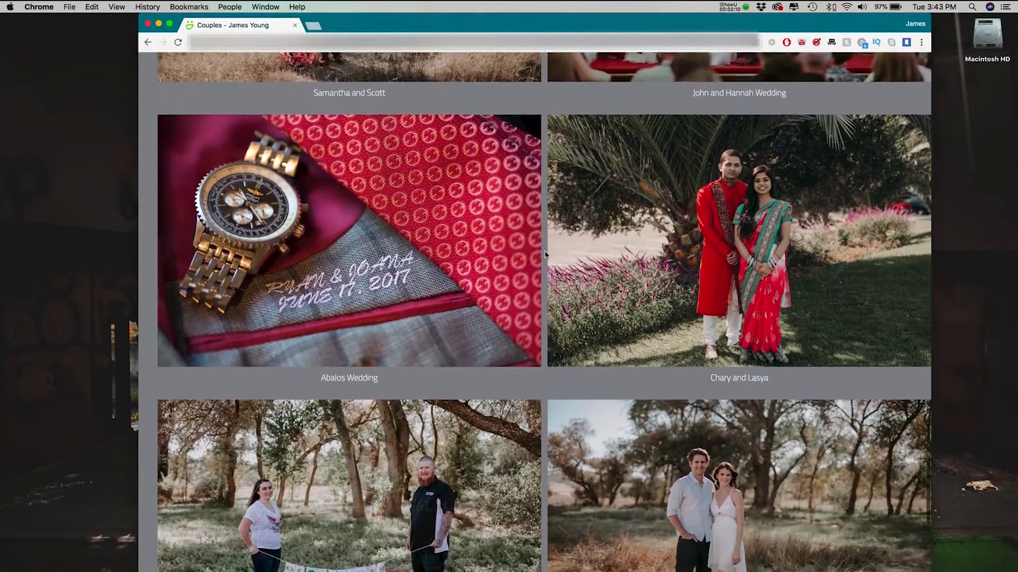
pyautogui.scroll(-3, 546, 254)
pyautogui.scroll(-4, 546, 254)
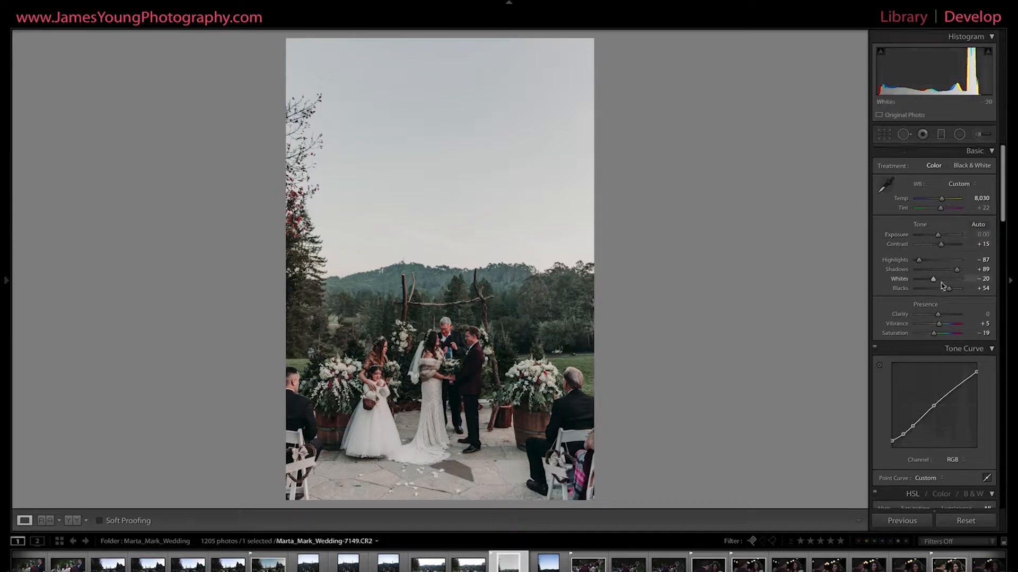
# Review the outdoor ceremony photo's Develop settings in Lightroom, from the Basic adjustments through Tone Curve, HSL and Split Toning to Effects.
pyautogui.scroll(-1, 933, 249)
pyautogui.scroll(-4, 937, 263)
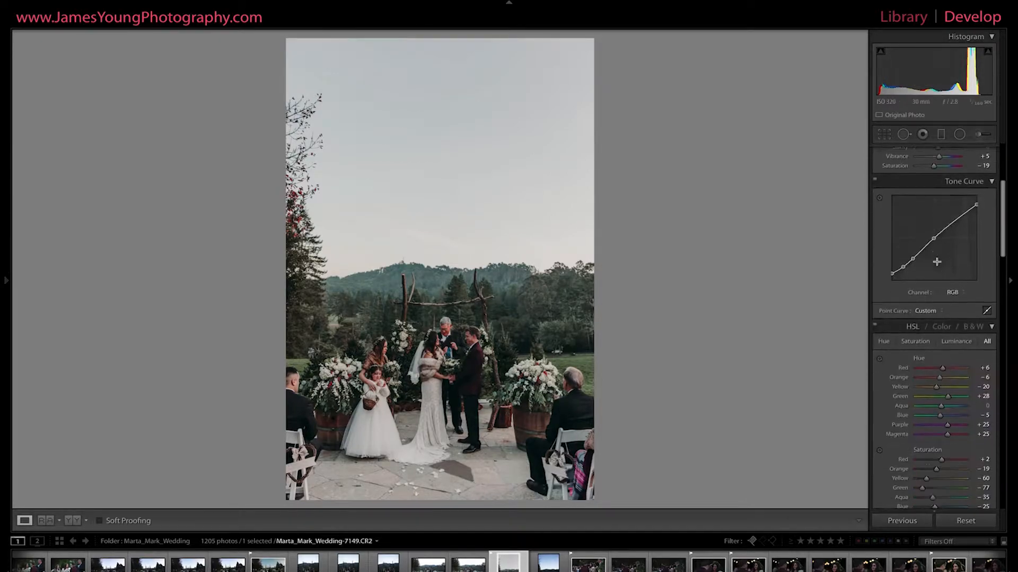
pyautogui.scroll(-4, 943, 284)
pyautogui.scroll(-5, 946, 365)
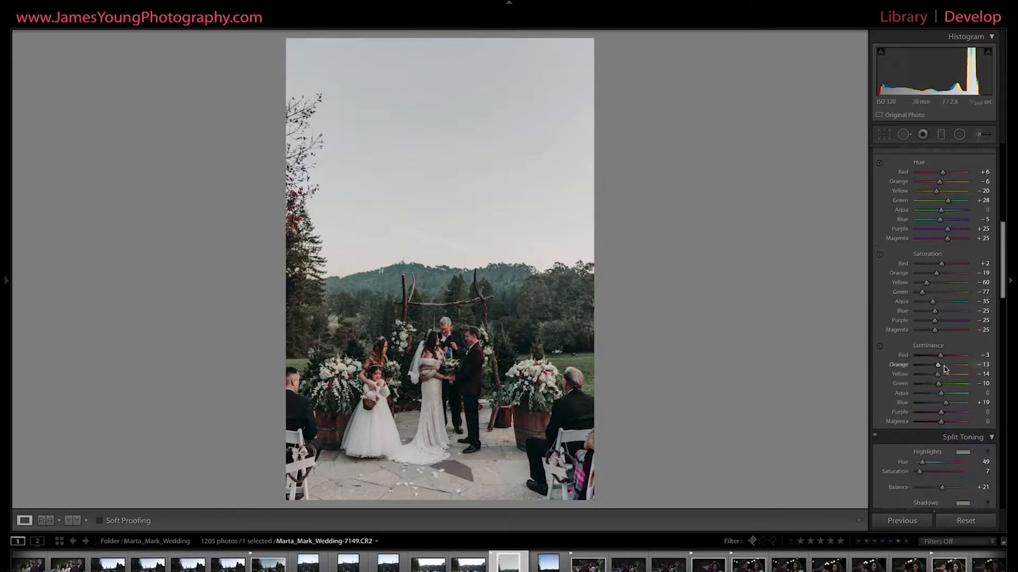
pyautogui.scroll(-1, 945, 369)
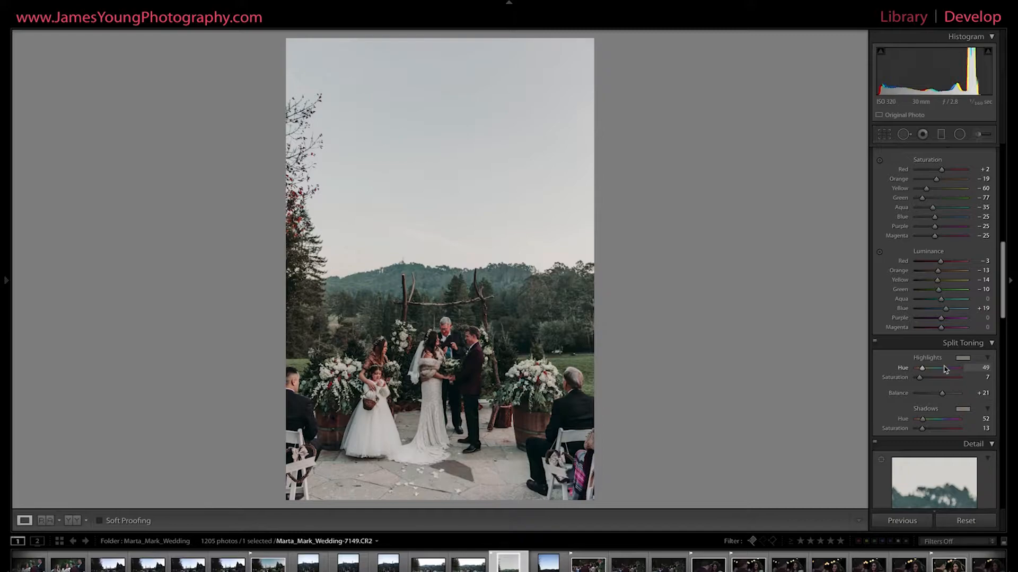
pyautogui.scroll(-10, 971, 359)
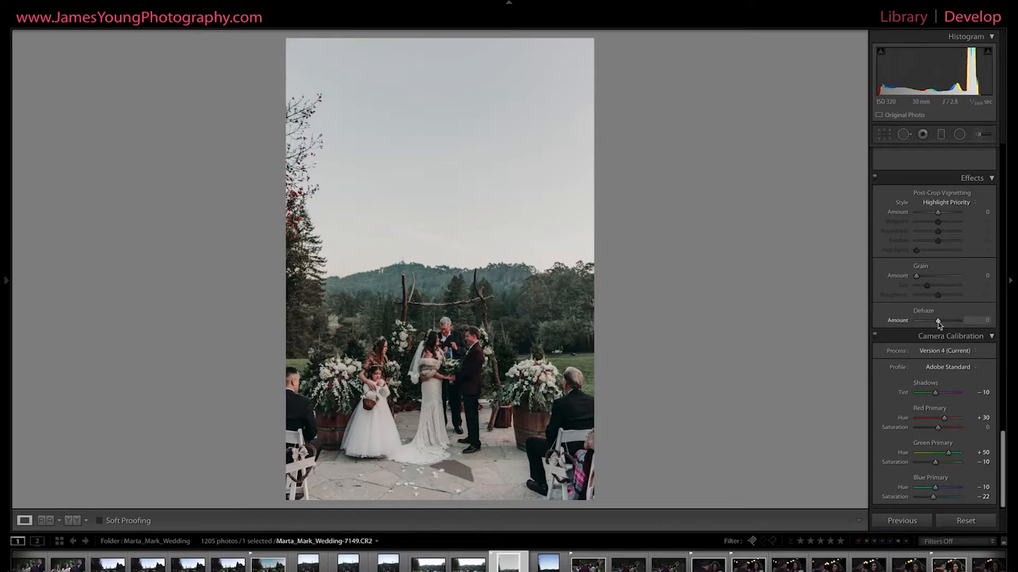
# Set the photo's Dehaze amount to +17 after trying +71, and compare the photo with the Effects adjustments off and on.
pyautogui.moveTo(938, 321); pyautogui.dragTo(953, 321)
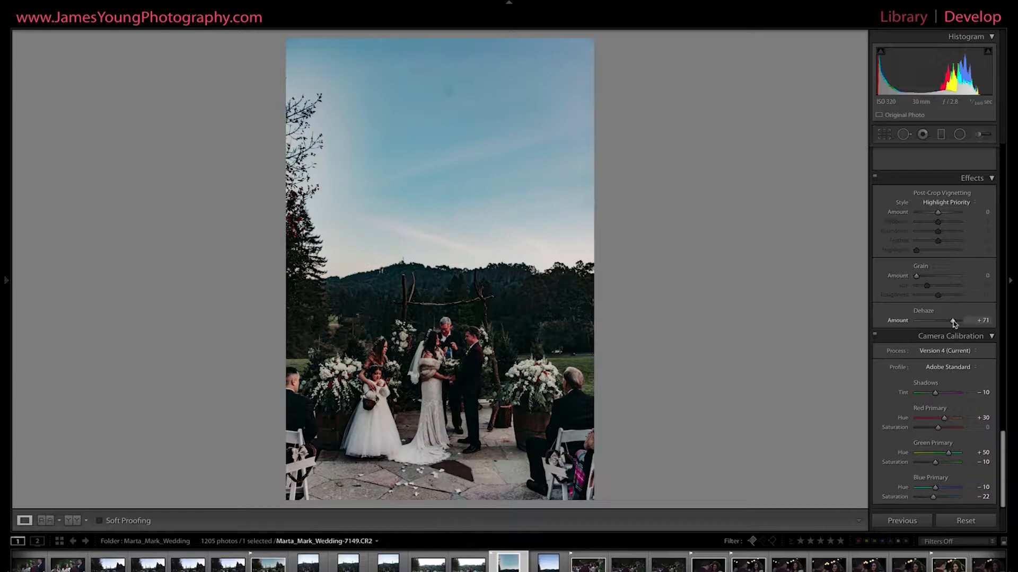
pyautogui.doubleClick(954, 322)
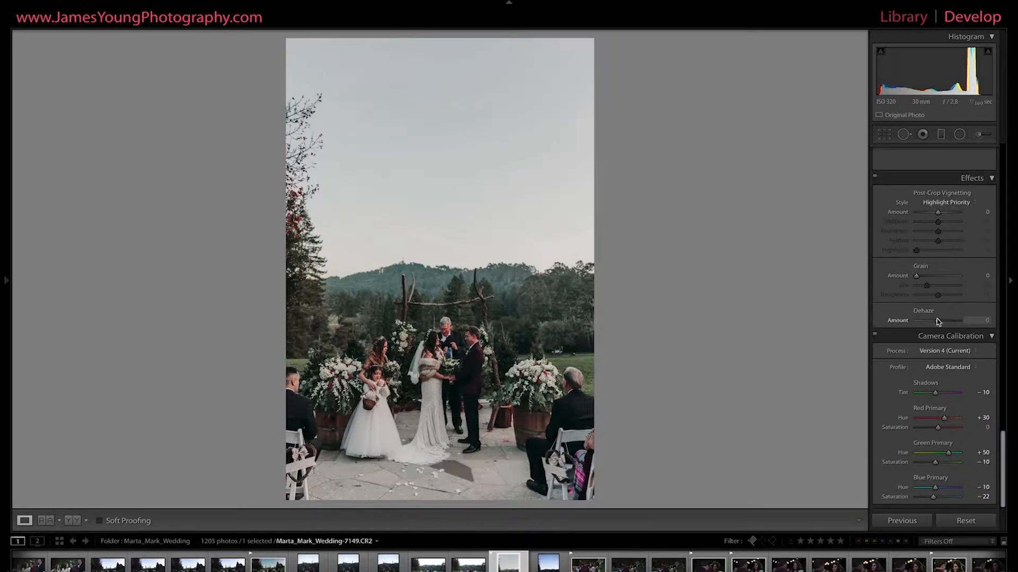
pyautogui.moveTo(937, 321); pyautogui.dragTo(942, 323)
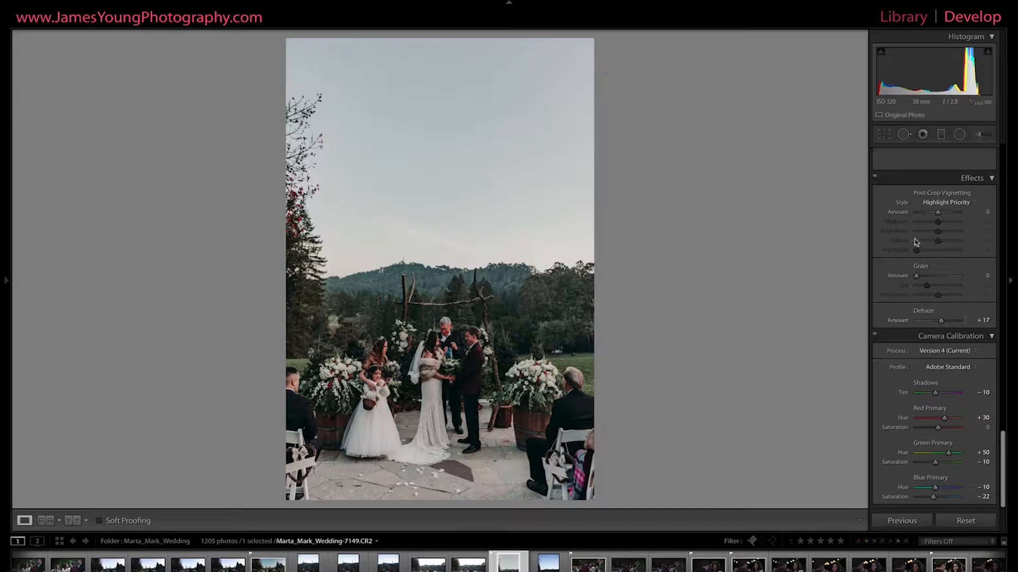
pyautogui.click(875, 179)
pyautogui.click(875, 178)
# Try a negative Dehaze amount of −44 on the ceremony photo and revert it.
pyautogui.click(929, 322)
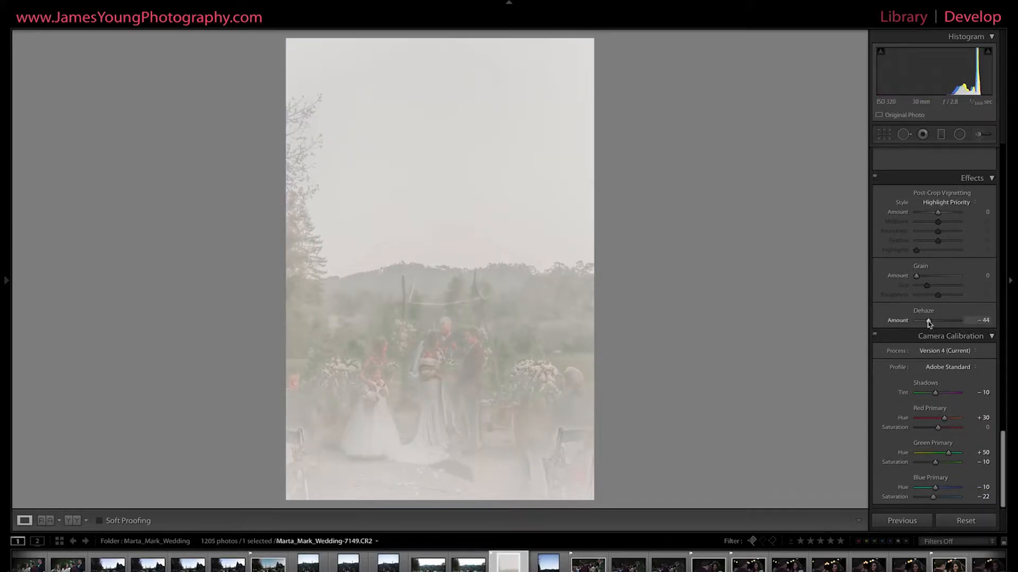
pyautogui.doubleClick(928, 321)
# Try darkening the whole photo with a global Exposure of −2.55 and undo it.
pyautogui.scroll(15, 928, 324)
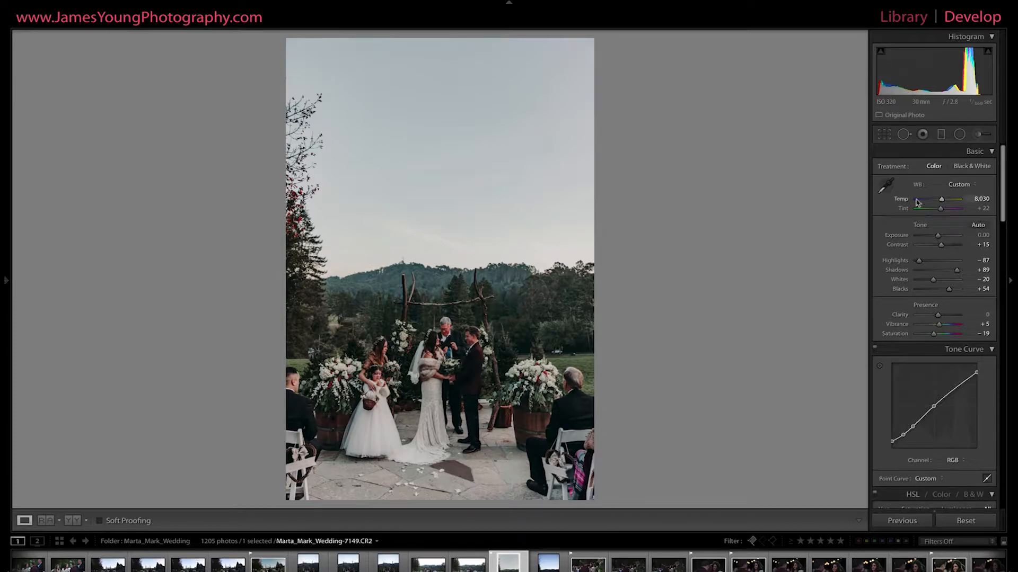
pyautogui.click(941, 134)
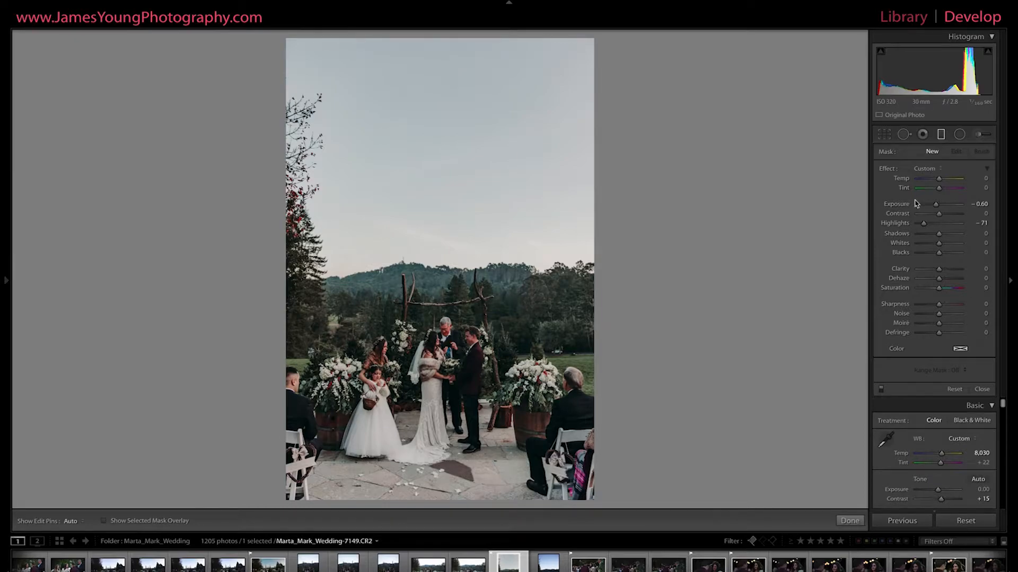
pyautogui.press('m')
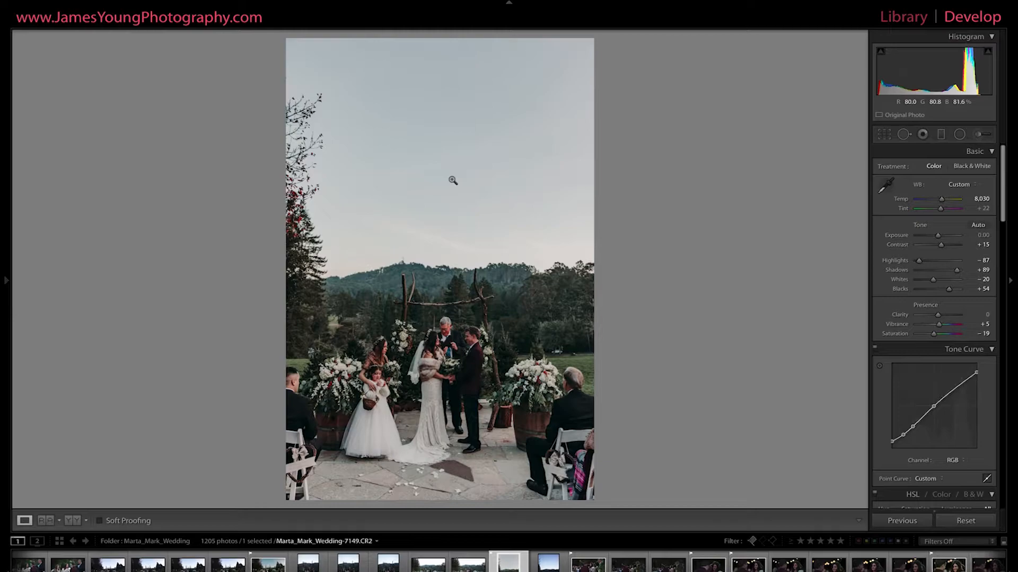
pyautogui.moveTo(937, 236); pyautogui.dragTo(927, 237)
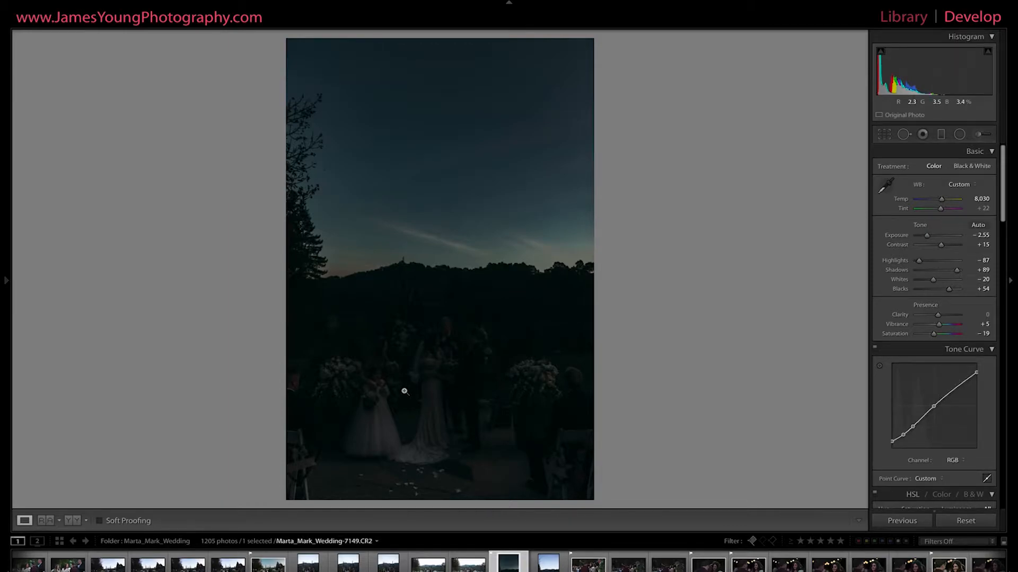
pyautogui.hotkey('ctrl', 'z')
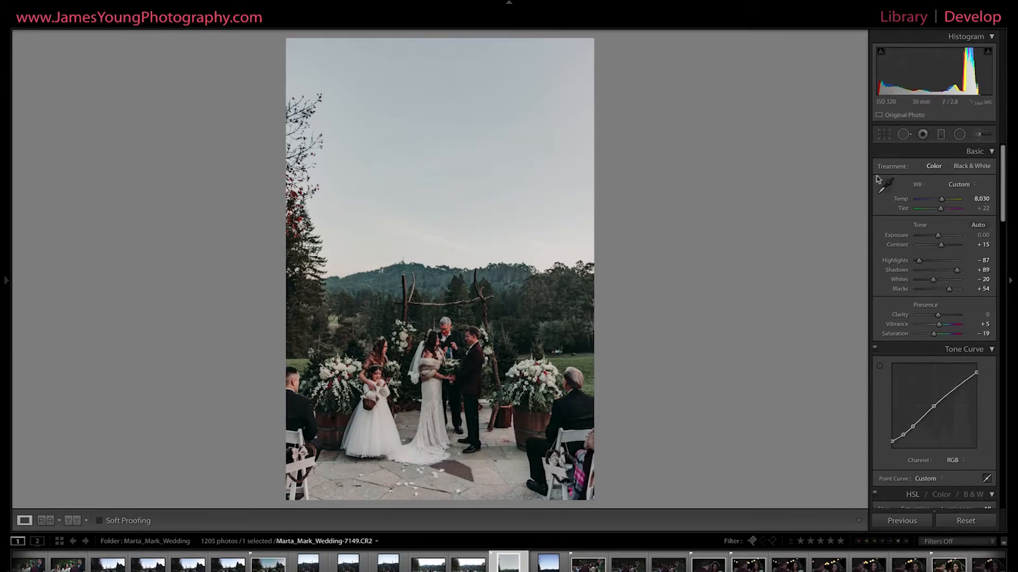
# Add a horizontal graduated filter from the sky down to the couple, with Exposure −0.60 and Highlights −71.
pyautogui.click(942, 136)
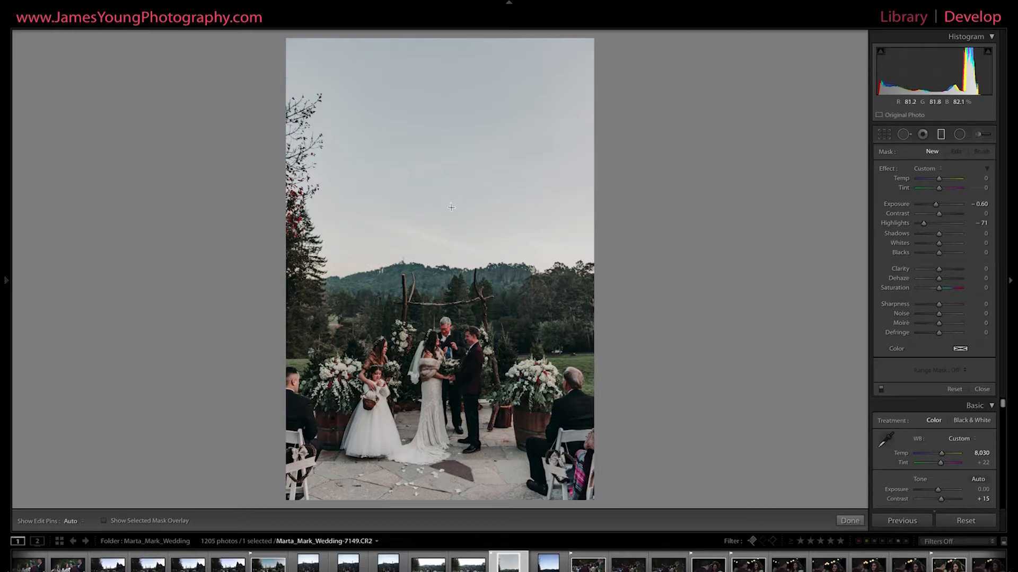
pyautogui.moveTo(451, 208); pyautogui.dragTo(461, 395)
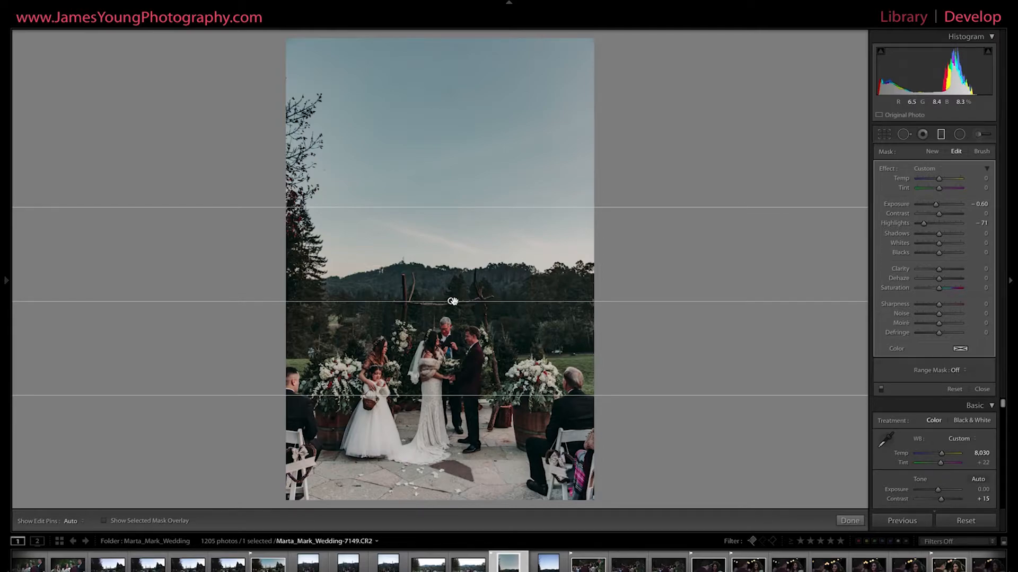
pyautogui.moveTo(452, 301)
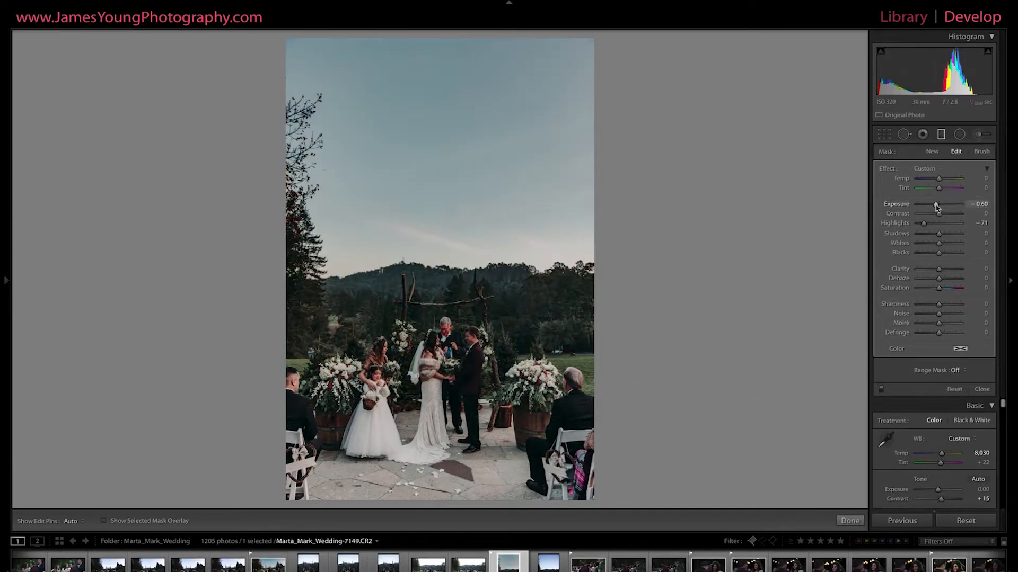
# Lower the graduated filter's Exposure to −1.47 to darken the sky further.
pyautogui.moveTo(936, 207); pyautogui.dragTo(932, 207)
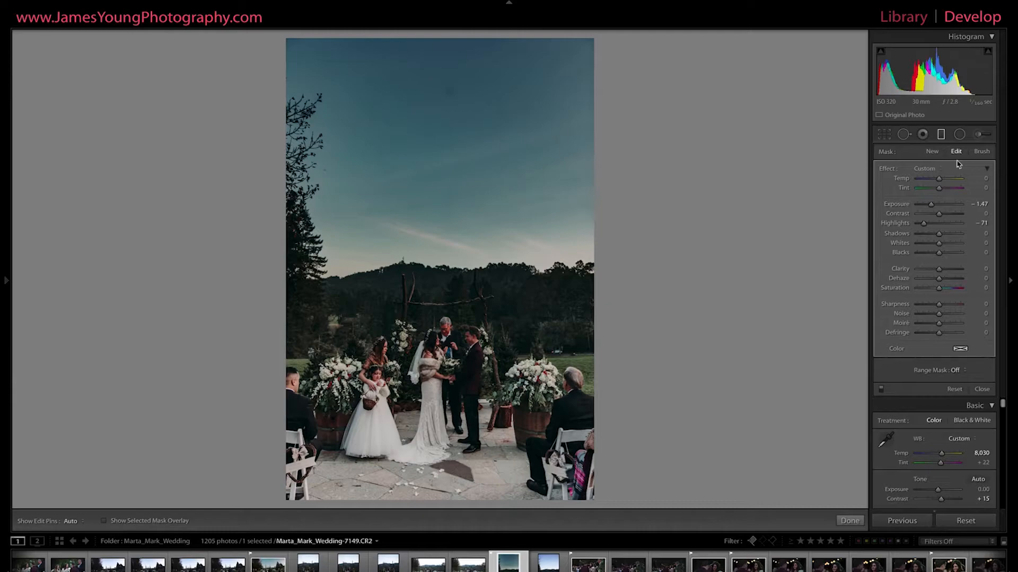
# Try painting the graduated filter's effect across the ceremony scene with a size 1.0 brush, and undo the strokes.
pyautogui.hotkey('shift', 't')
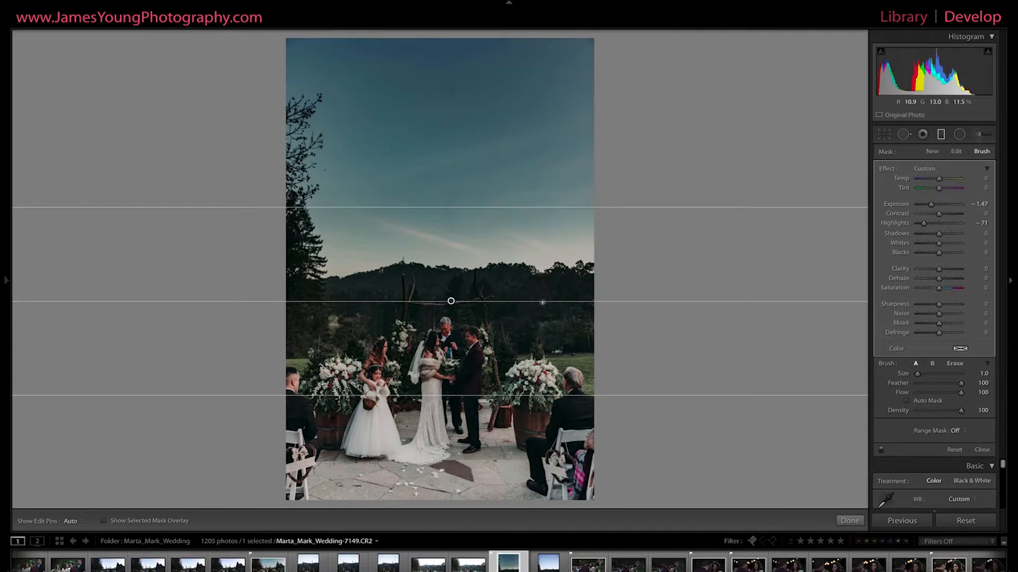
pyautogui.moveTo(475, 413)
pyautogui.mouseDown()
pyautogui.moveTo(476, 460)
pyautogui.moveTo(546, 466)
pyautogui.moveTo(383, 466)
pyautogui.moveTo(379, 346)
pyautogui.moveTo(450, 257)
pyautogui.moveTo(405, 336)
pyautogui.moveTo(493, 471)
pyautogui.moveTo(533, 227)
pyautogui.moveTo(513, 366)
pyautogui.mouseUp()
pyautogui.press('h')
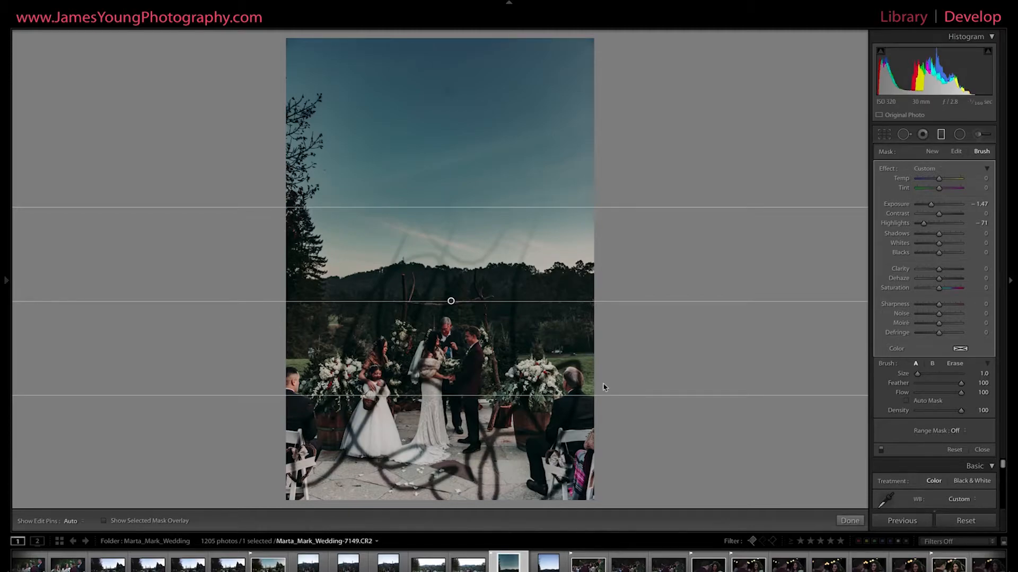
pyautogui.hotkey('ctrl', 'z')
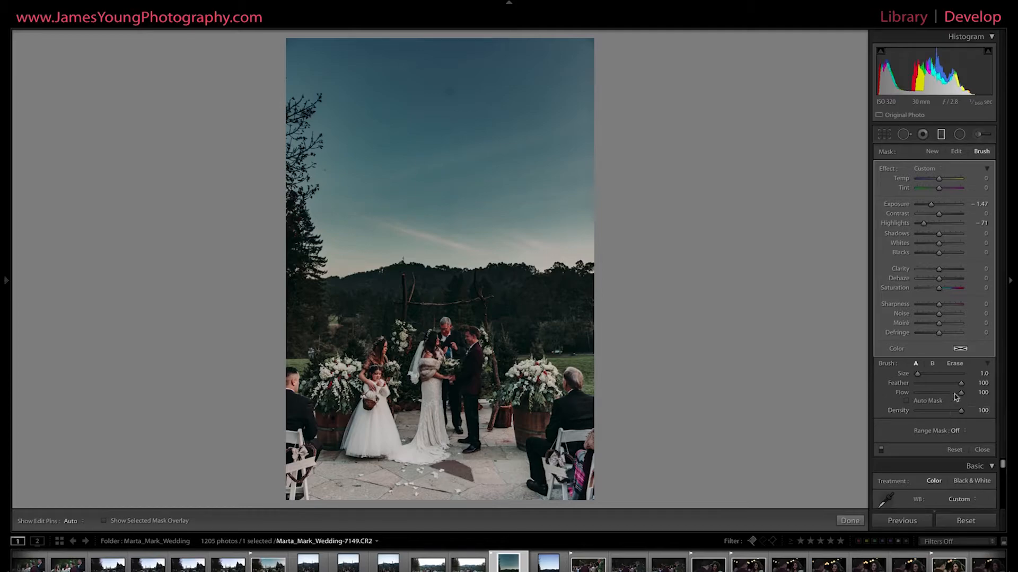
# Try erasing the graduated filter's darkening from the people in the ceremony with the Erase brush at size 3.0, working close up.
pyautogui.click(955, 363)
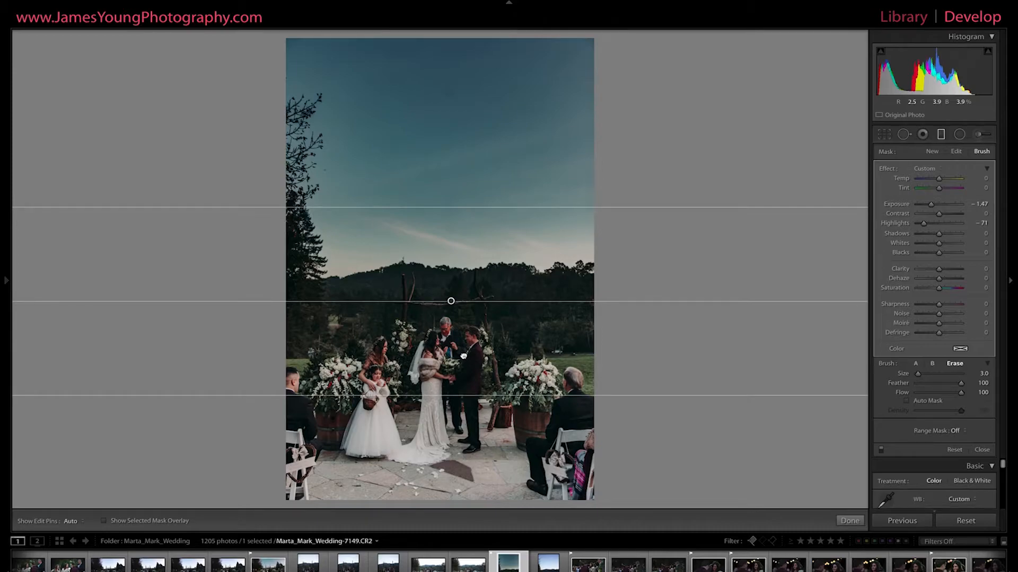
pyautogui.press('z')
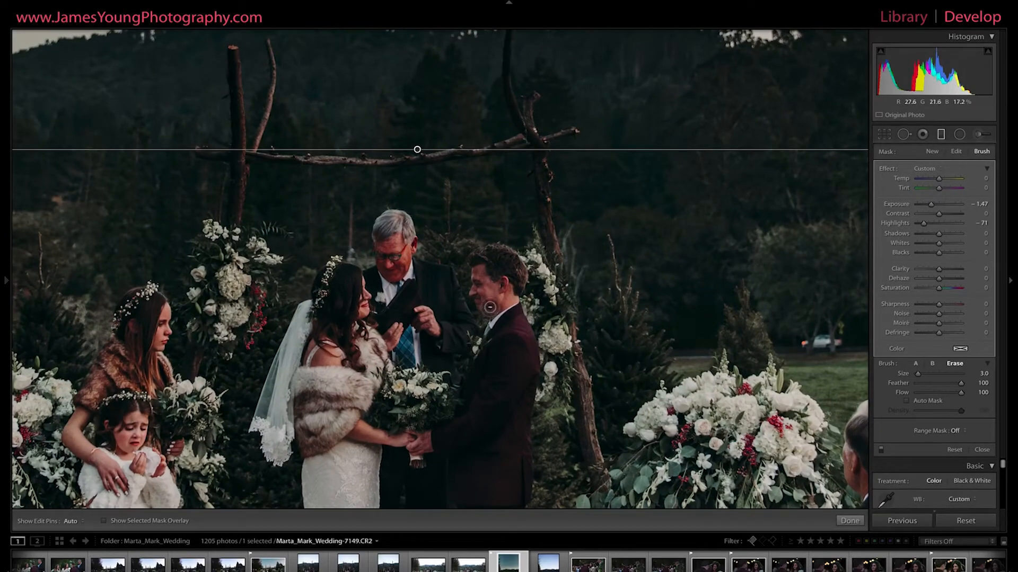
pyautogui.press('h')
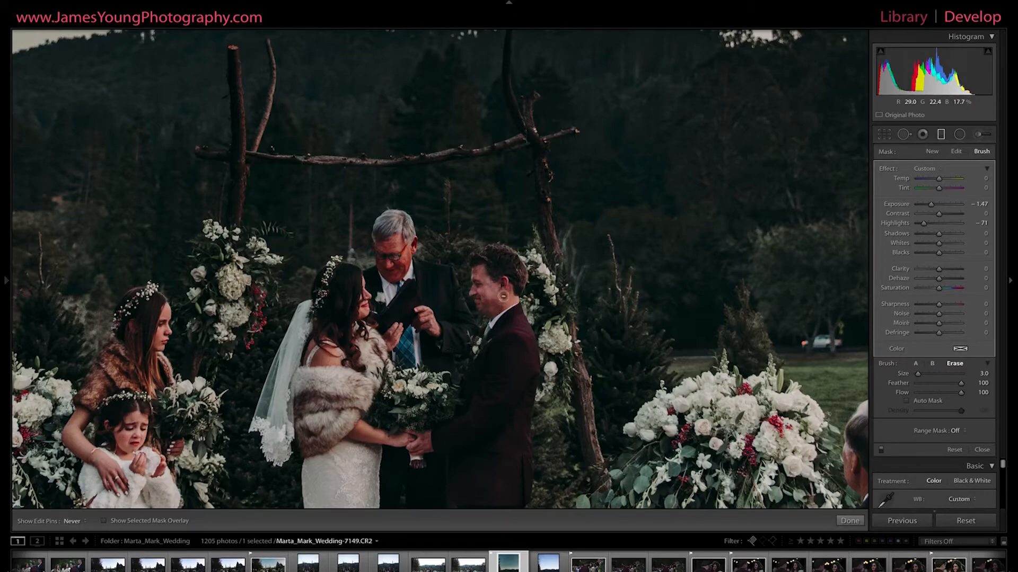
pyautogui.press('h')
pyautogui.press('h')
pyautogui.press('h')
pyautogui.press('h')
pyautogui.press('h')
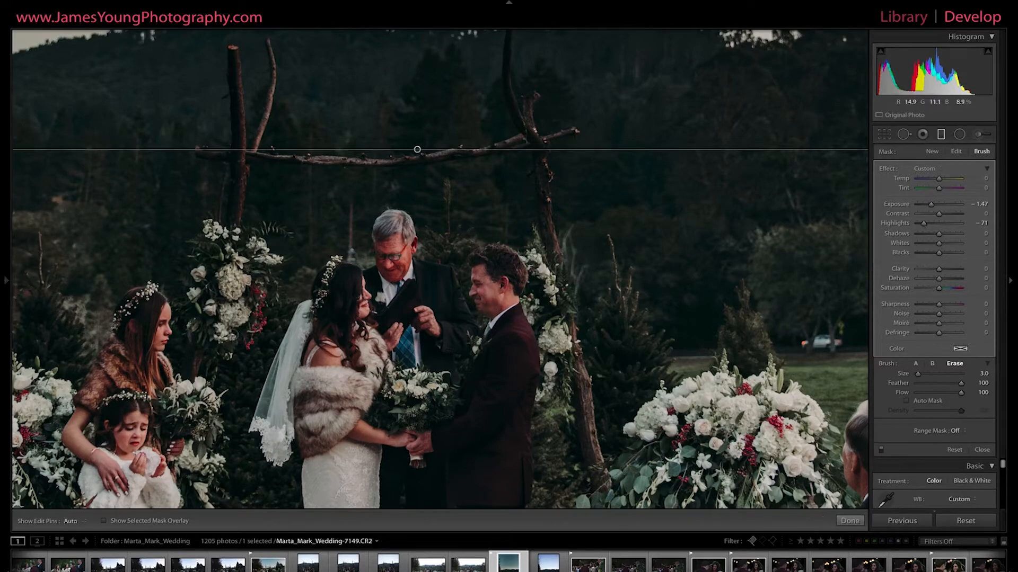
pyautogui.press('h')
pyautogui.moveTo(129, 438)
pyautogui.mouseDown()
pyautogui.moveTo(135, 447)
pyautogui.moveTo(130, 430)
pyautogui.mouseUp()
pyautogui.click(430, 462)
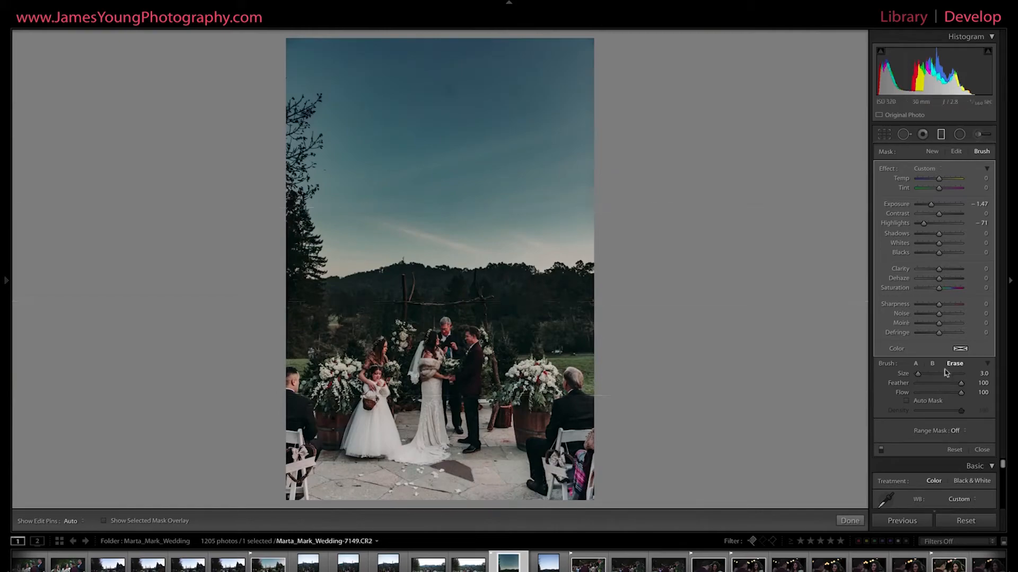
# Compare the whole photo with the graduated filter off and on.
pyautogui.click(881, 449)
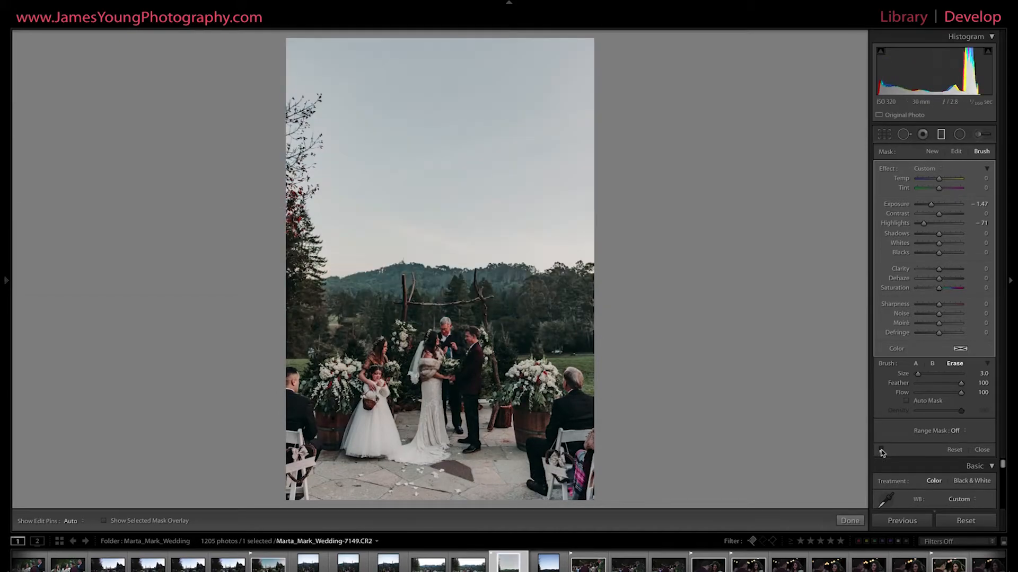
pyautogui.click(881, 450)
pyautogui.click(881, 449)
pyautogui.click(881, 449)
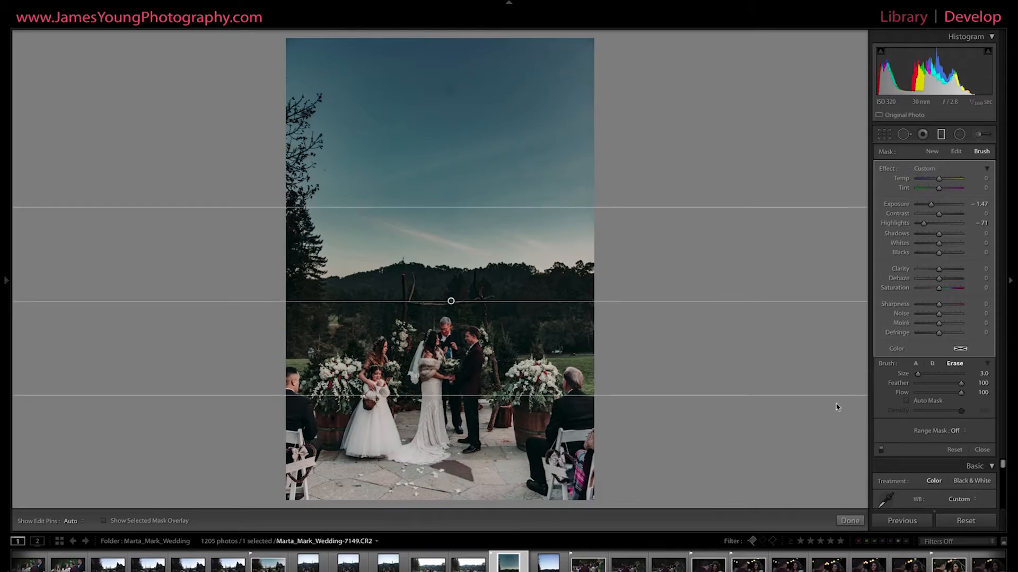
# Undo the filter toggles, the erase strokes and the last Exposure change, going back to a filter Exposure of −1.54.
pyautogui.hotkey('ctrl', 'z')
pyautogui.hotkey('ctrl', 'z')
pyautogui.hotkey('ctrl', 'z')
pyautogui.hotkey('ctrl', 'z')
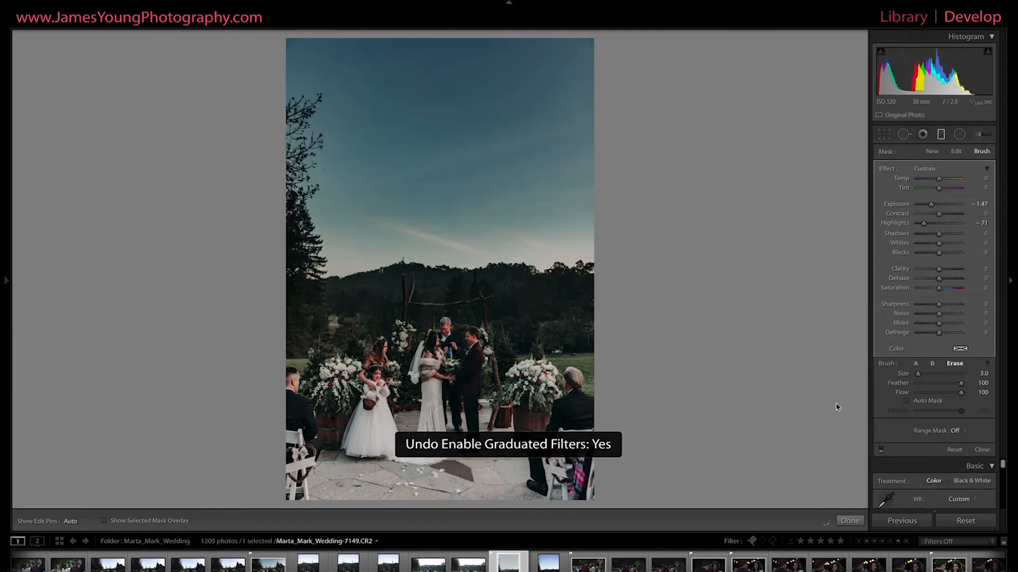
pyautogui.hotkey('ctrl', 'z')
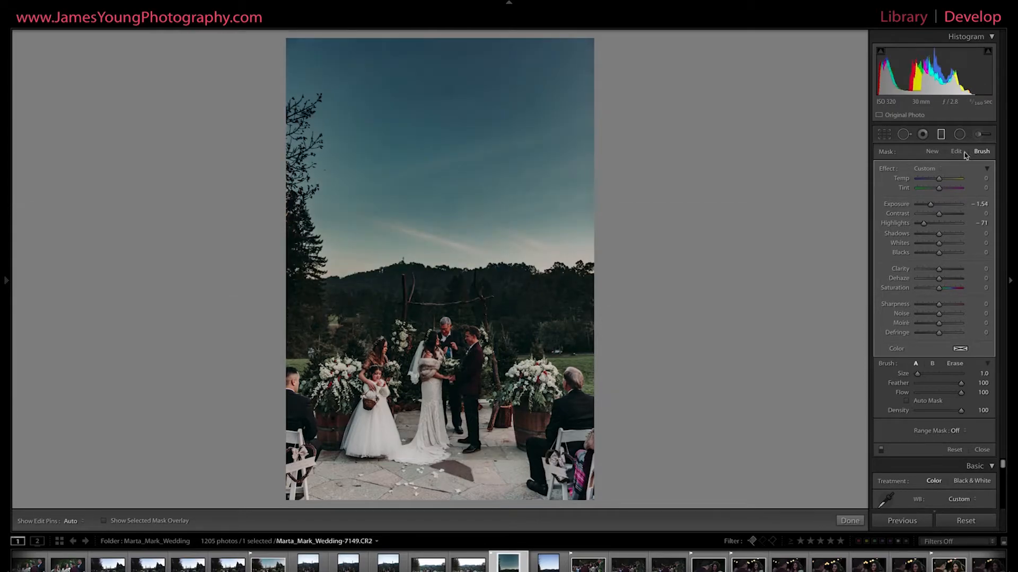
# Set the graduated filter's Range Mask to Color in mask edit mode and activate the Color Range Selector.
pyautogui.click(955, 152)
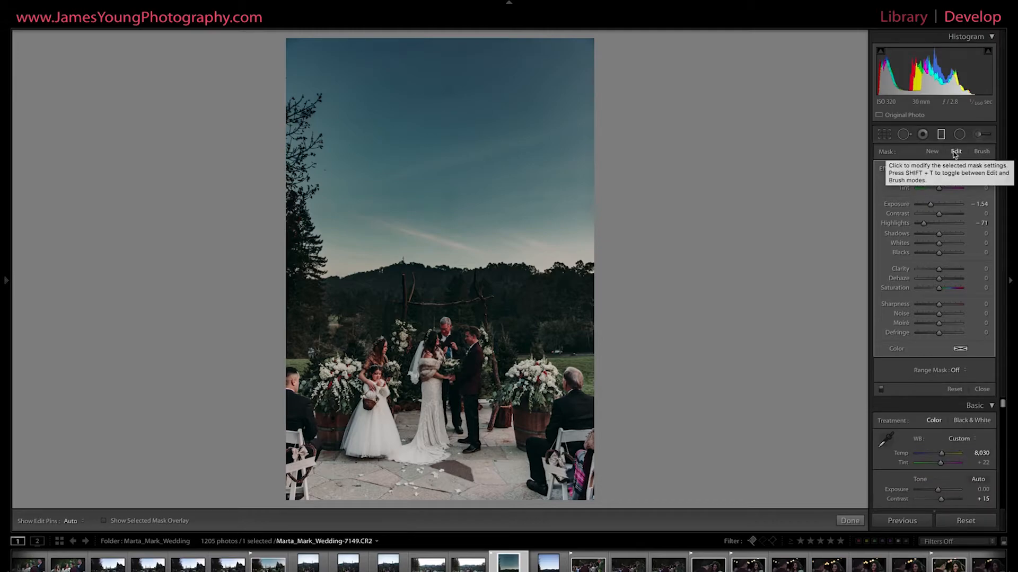
pyautogui.click(957, 374)
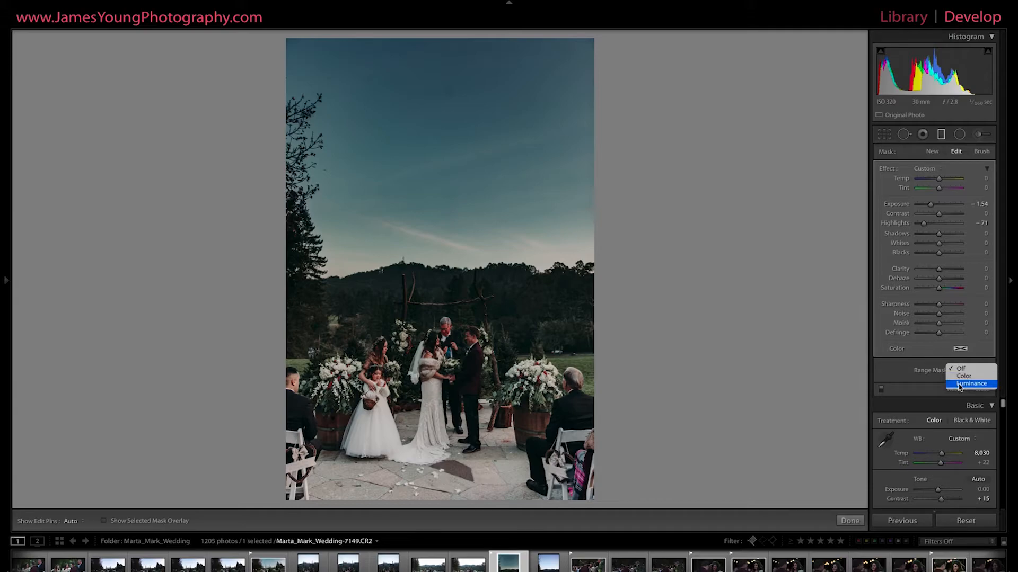
pyautogui.click(963, 377)
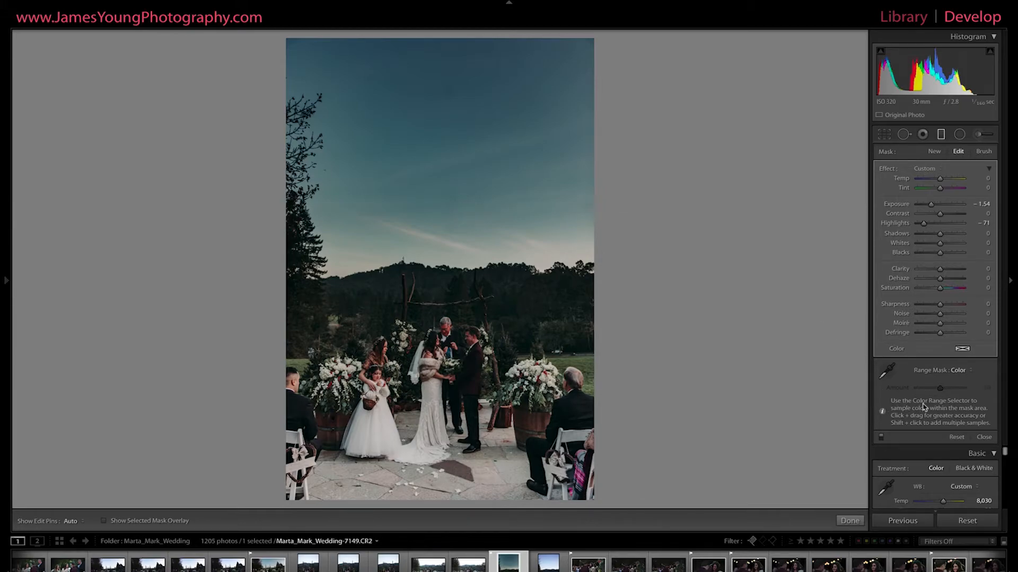
pyautogui.click(885, 371)
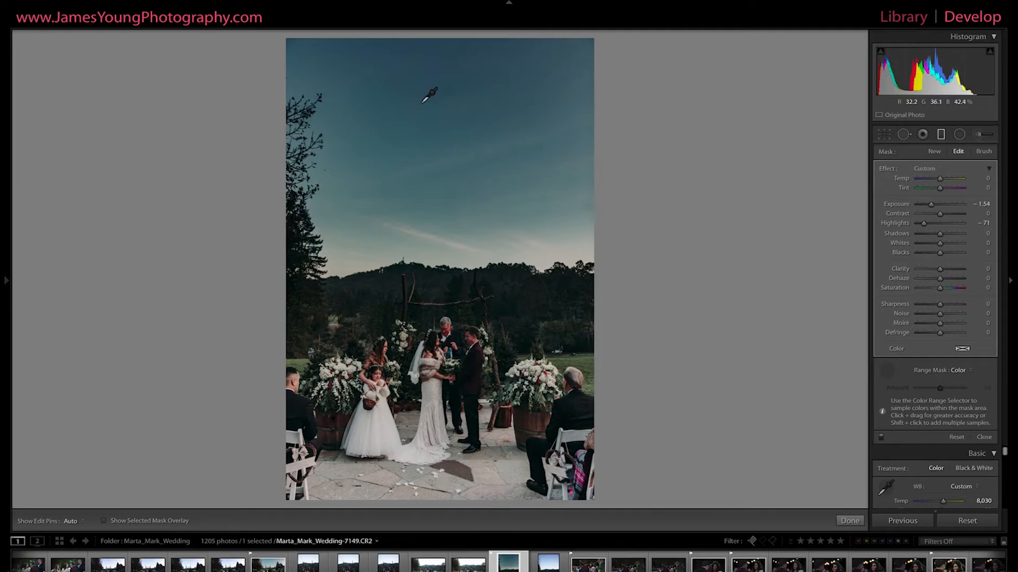
# Try limiting the filter with a single color sample from the upper sky, compare it off and on, and undo the sample.
pyautogui.click(423, 100)
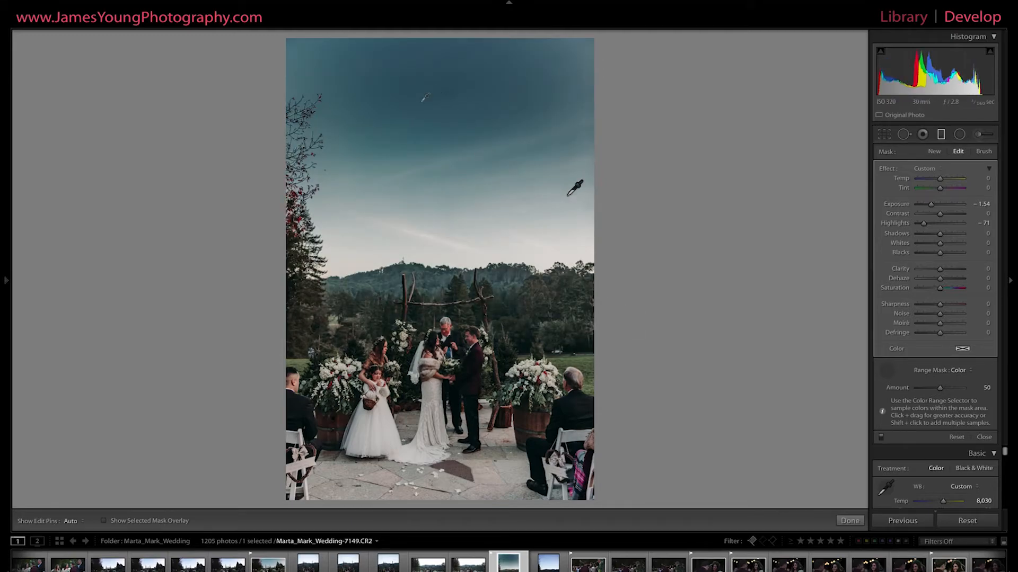
pyautogui.click(881, 438)
pyautogui.click(881, 439)
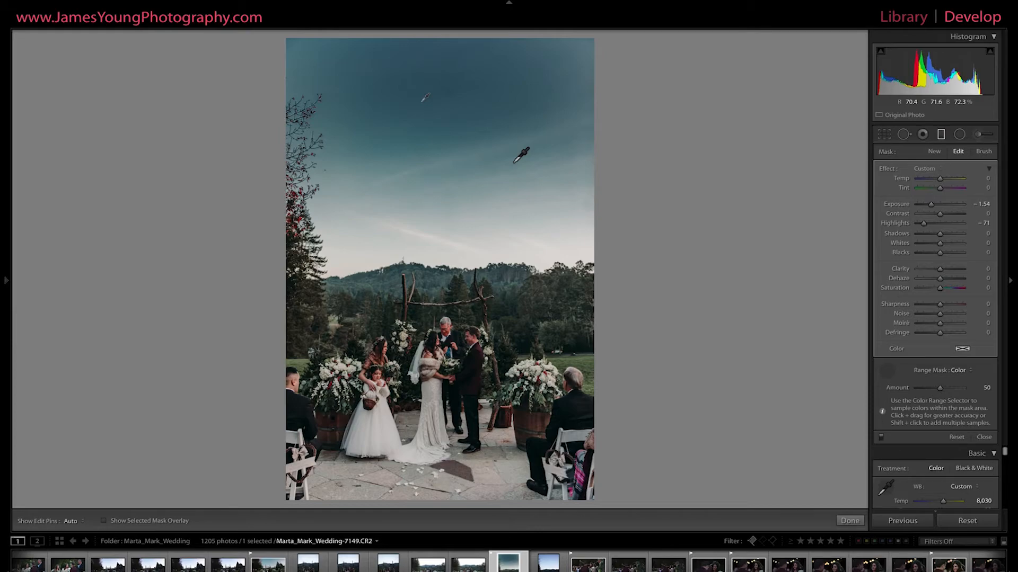
pyautogui.hotkey('ctrl', 'z')
pyautogui.hotkey('ctrl', 'z')
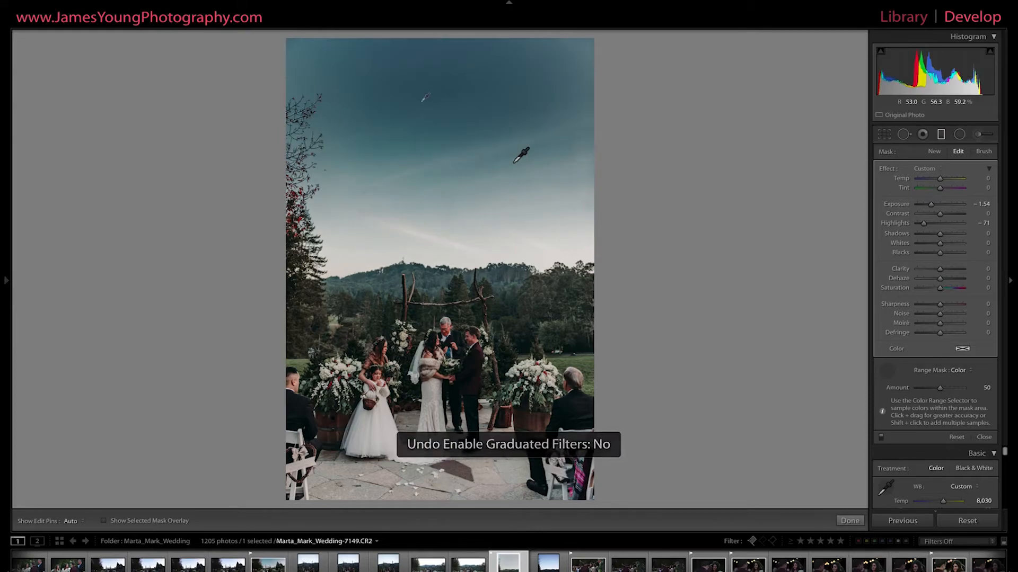
pyautogui.hotkey('ctrl', 'z')
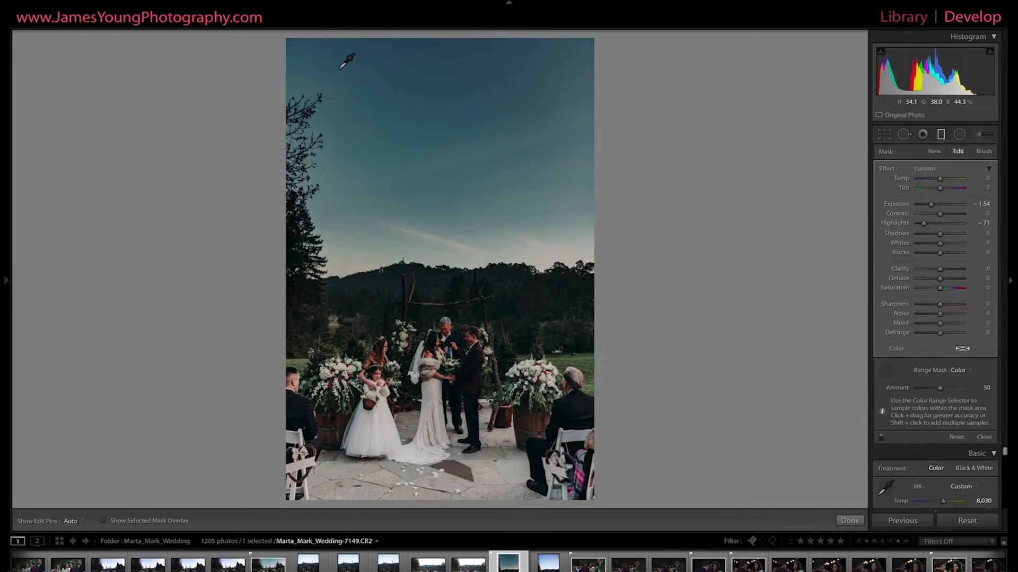
# Sample a large rectangle of sky above the hills for the color range mask, and check the photo with the filter off and on.
pyautogui.moveTo(334, 65); pyautogui.dragTo(588, 251)
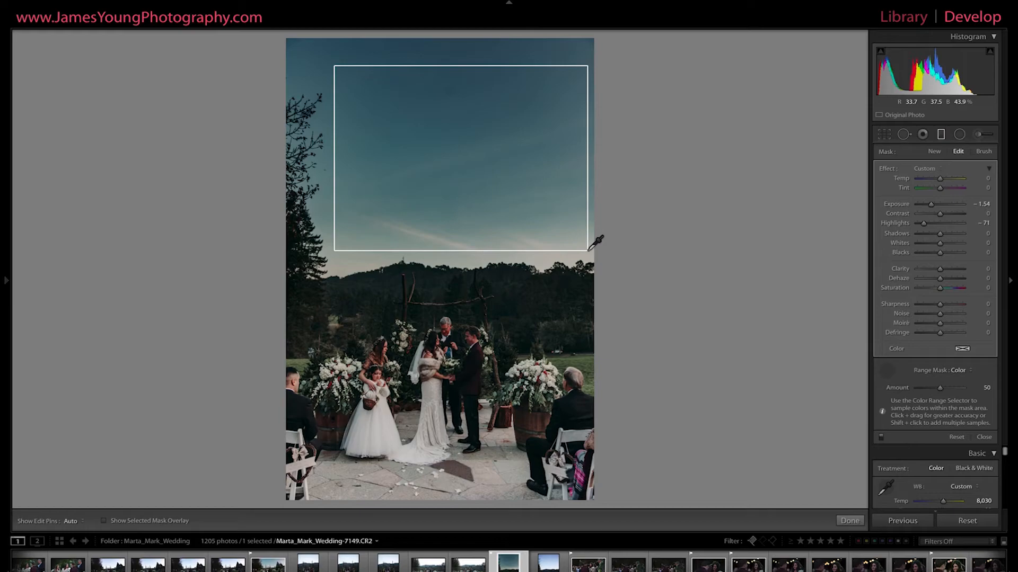
pyautogui.moveTo(588, 250); pyautogui.dragTo(588, 250)
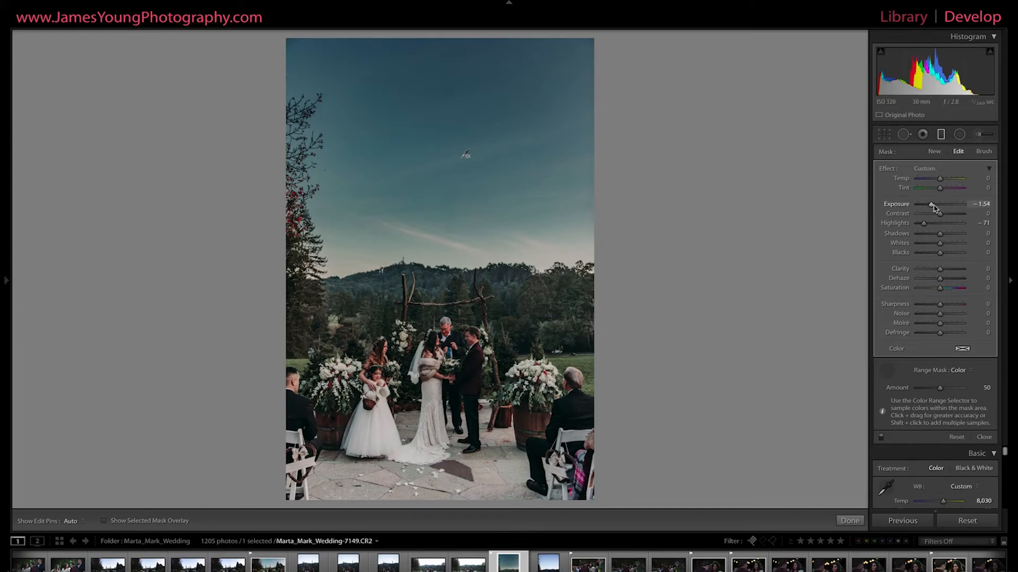
pyautogui.click(881, 440)
pyautogui.click(881, 439)
# Set the color range mask's Amount to 100 after trying 88 and lower amounts.
pyautogui.click(954, 391)
pyautogui.moveTo(957, 391); pyautogui.dragTo(960, 391)
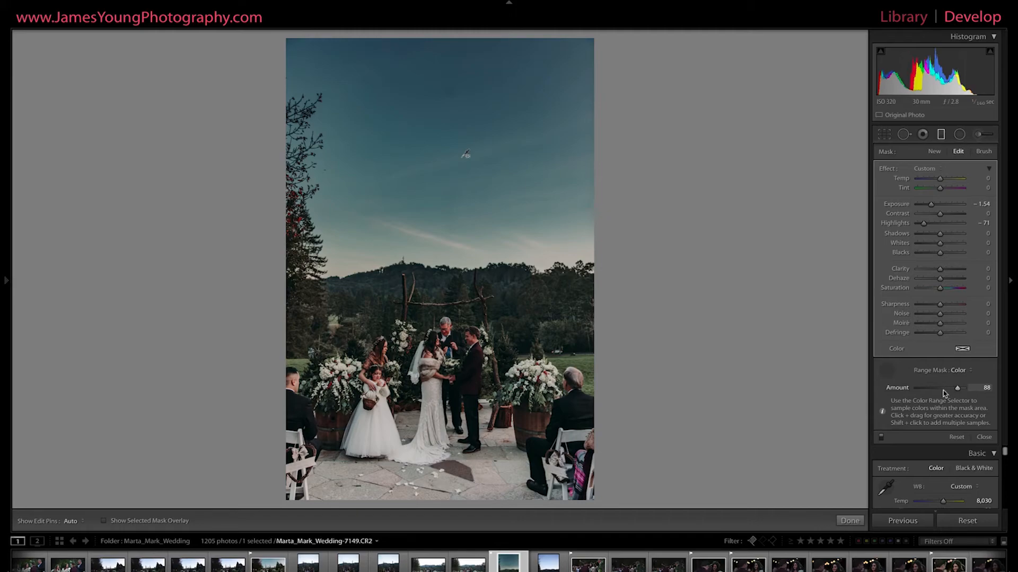
pyautogui.click(930, 391)
pyautogui.moveTo(930, 391); pyautogui.dragTo(972, 393)
# Compare the range-masked graduated filter off and on, and close the Graduated Filter tool.
pyautogui.click(881, 438)
pyautogui.click(881, 438)
pyautogui.click(941, 135)
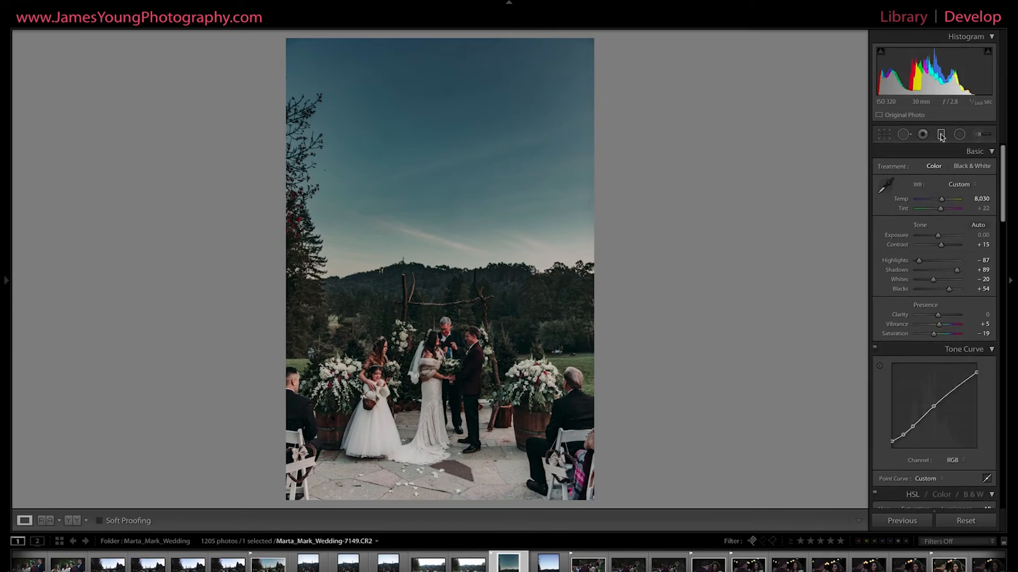